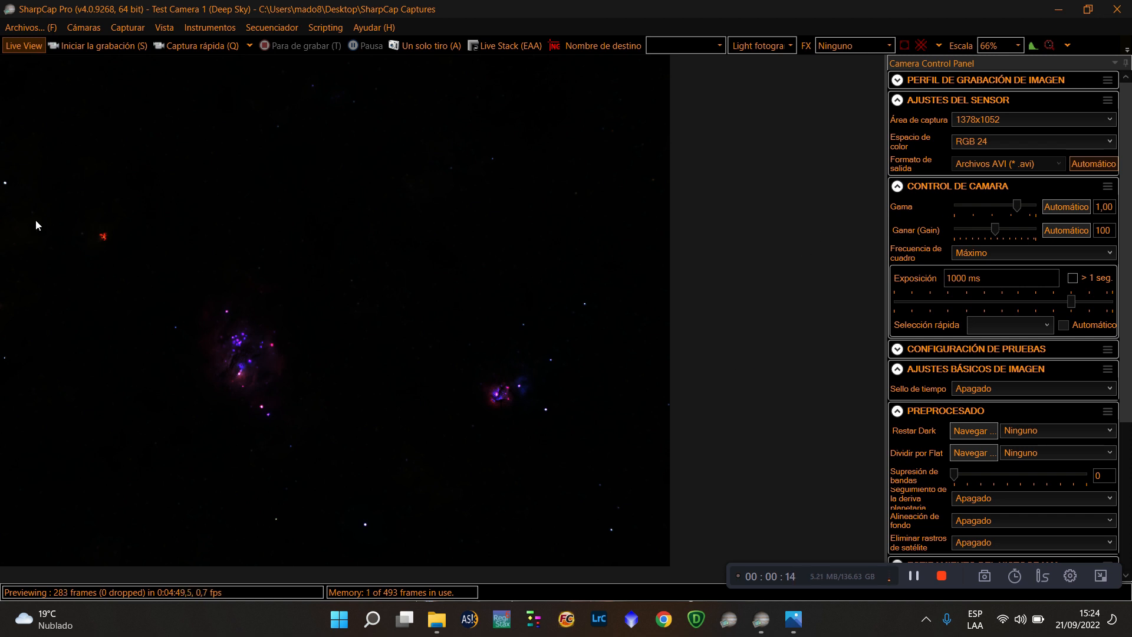
click(86, 27)
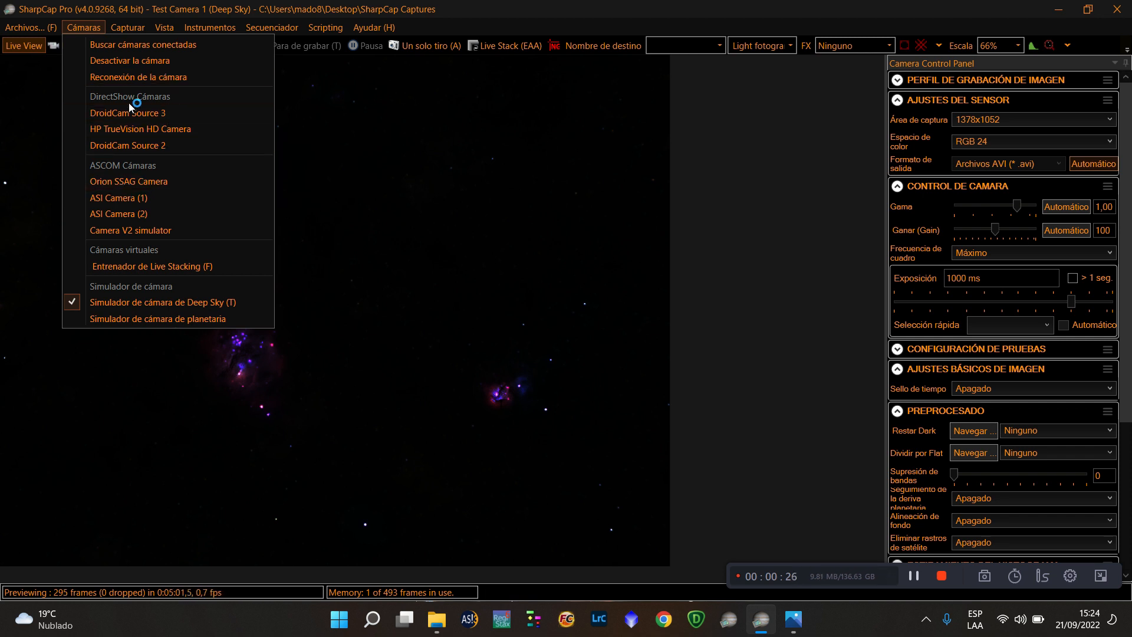
click(101, 26)
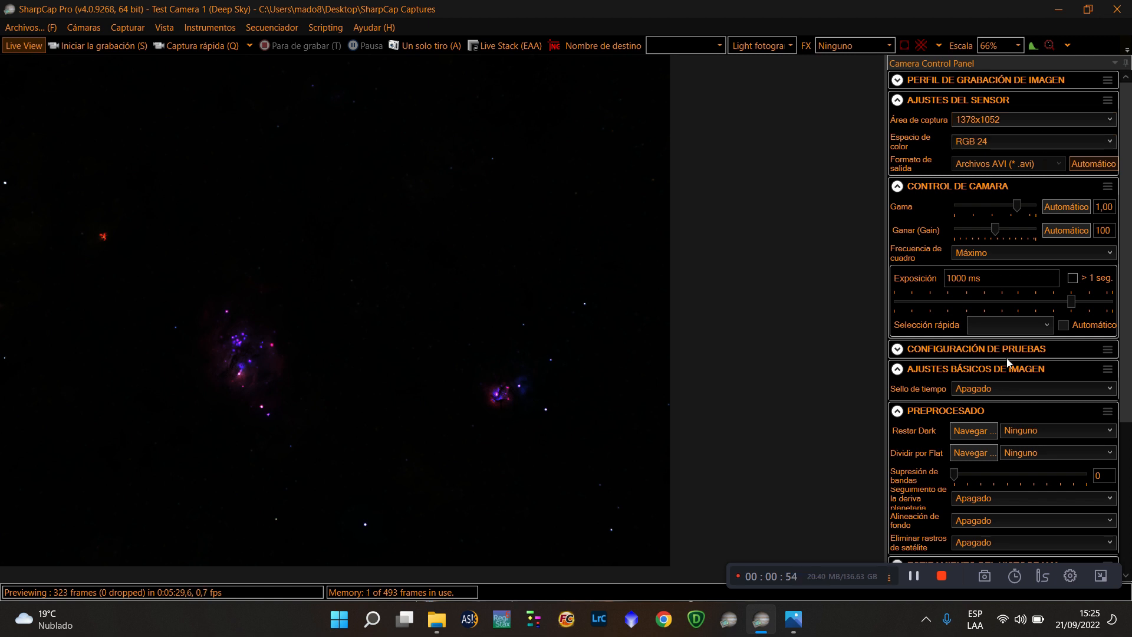
click(942, 576)
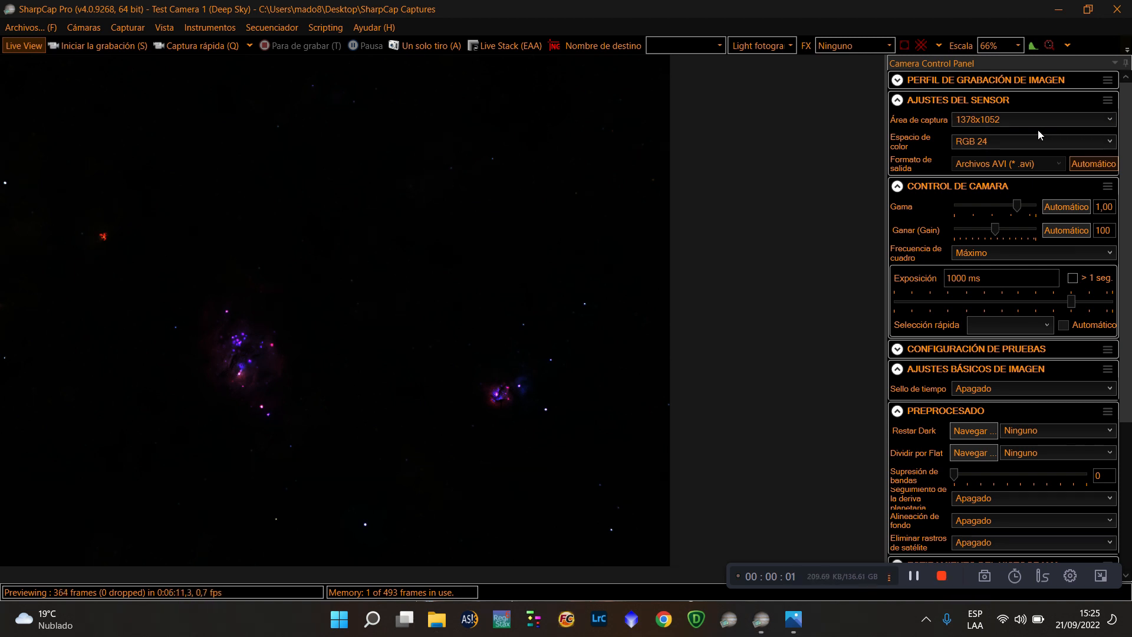
click(1109, 122)
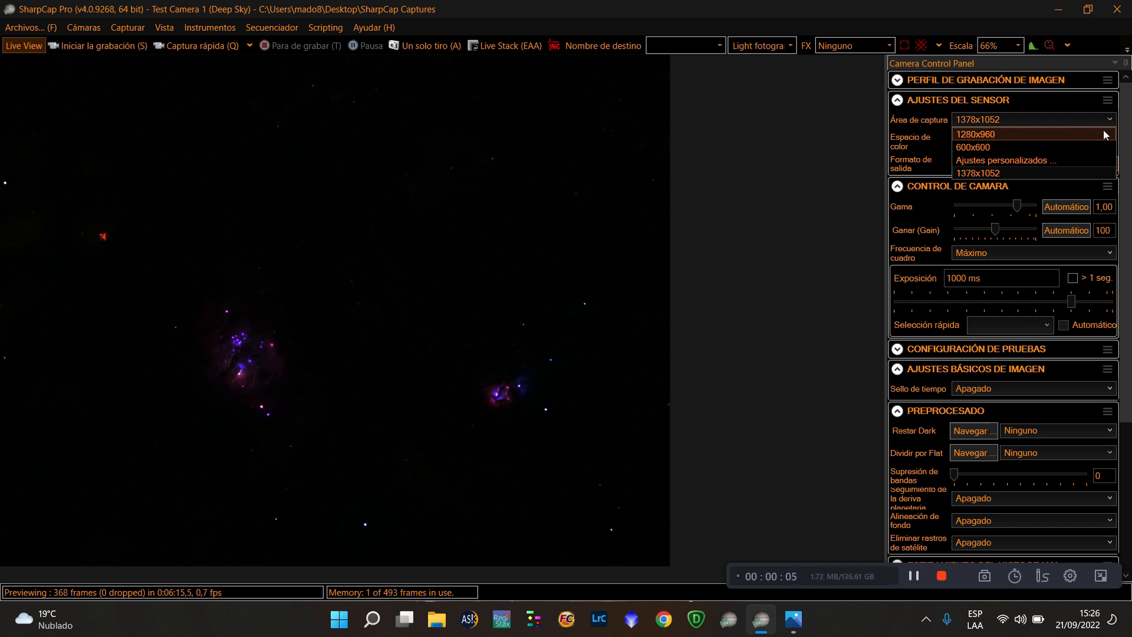
click(1109, 123)
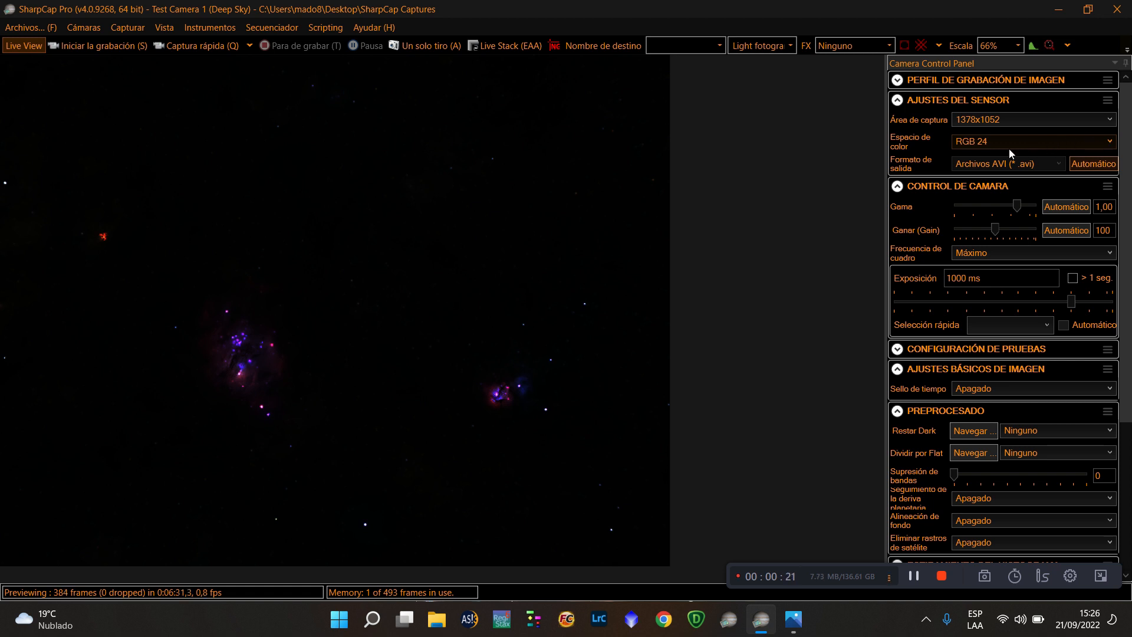
Step: Set the sensor's colour space to RAW 16 and the output format to FITS files (*.fits)
click(1111, 143)
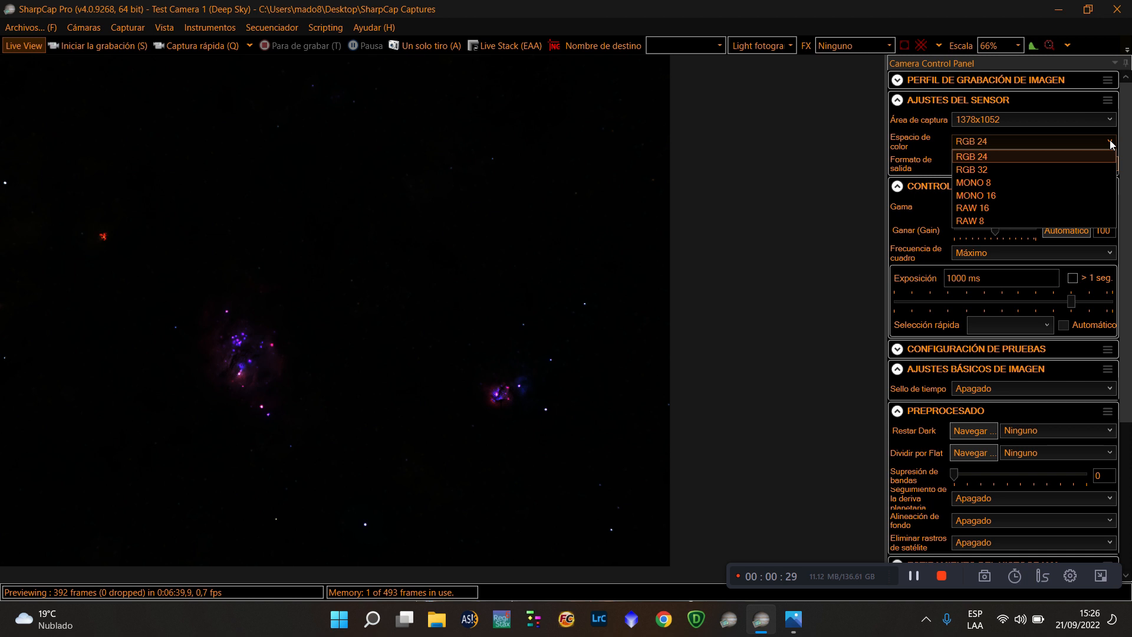
click(1034, 208)
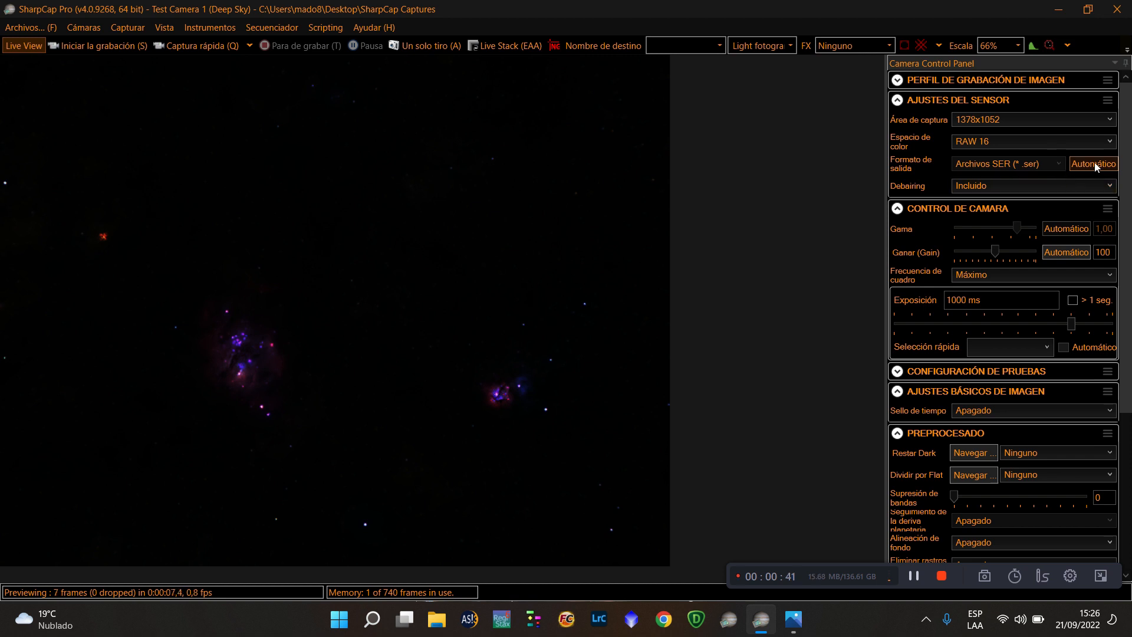
click(1052, 159)
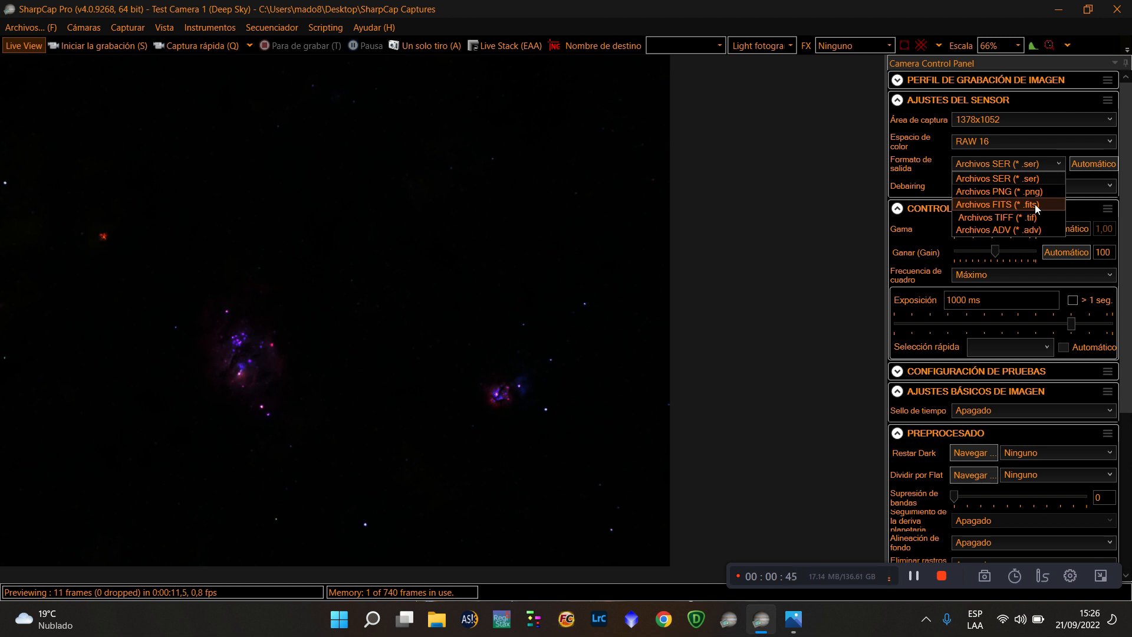
click(1036, 204)
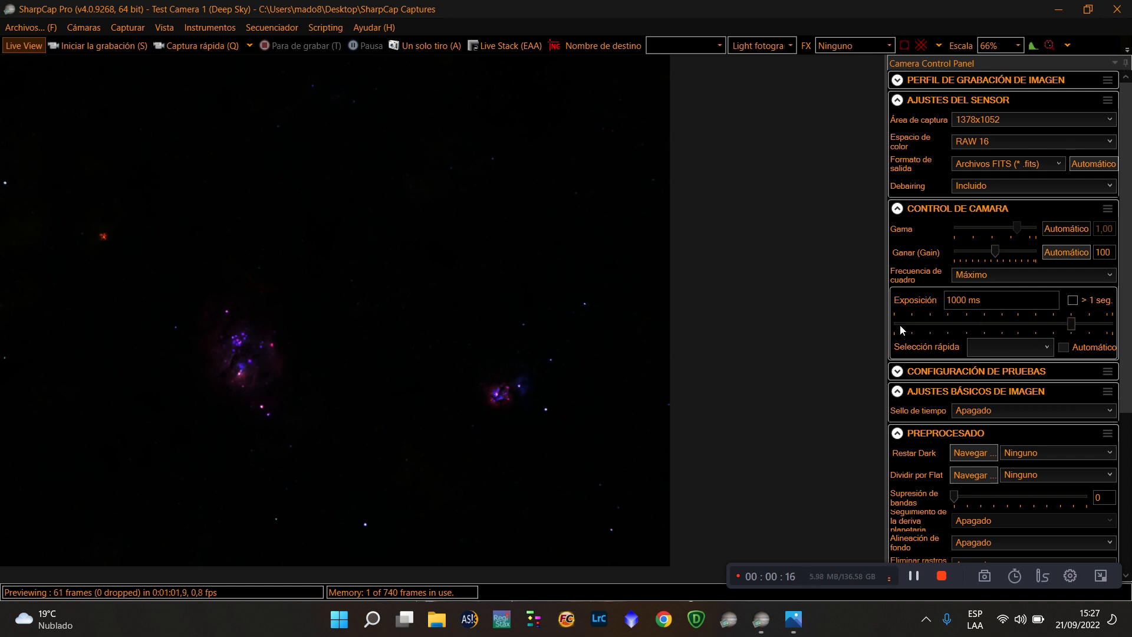
click(964, 300)
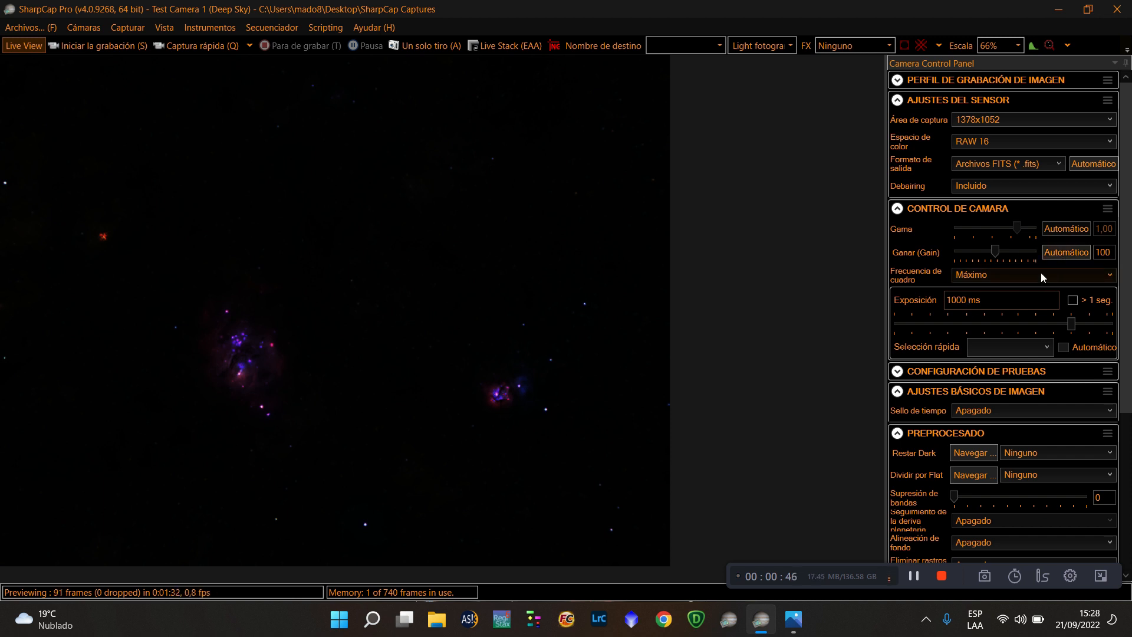
mouse_move(992, 261)
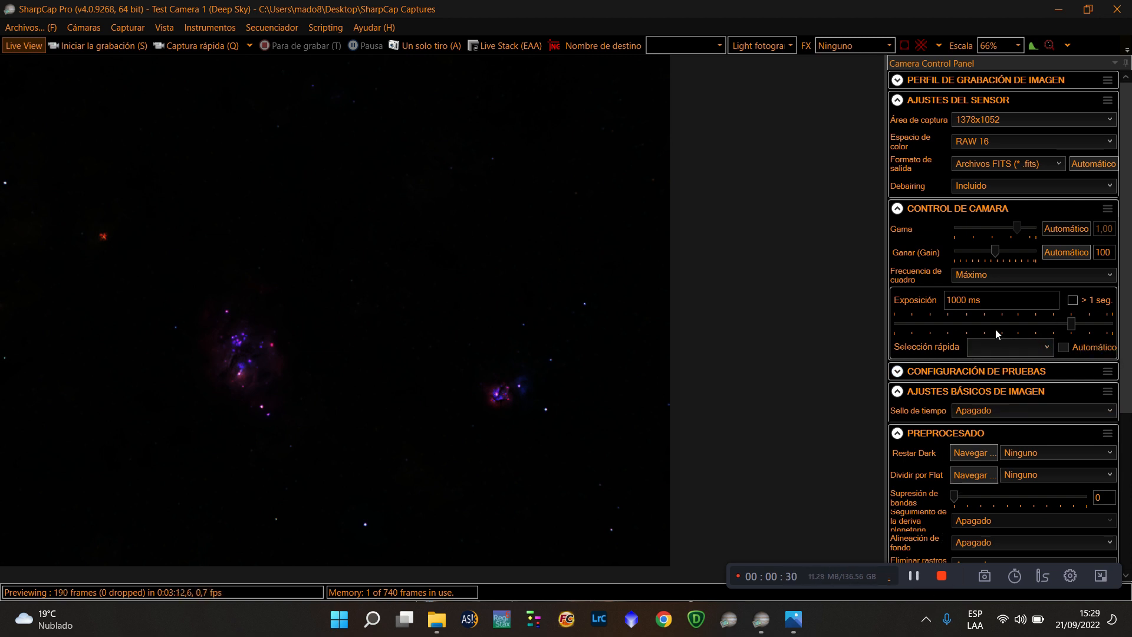
Step: Auto-stretch the preview image in the histogram stretch section and fine-tune its brightness with the midtone line
scroll(997, 334, down, 1)
drag(1126, 254, 1119, 394)
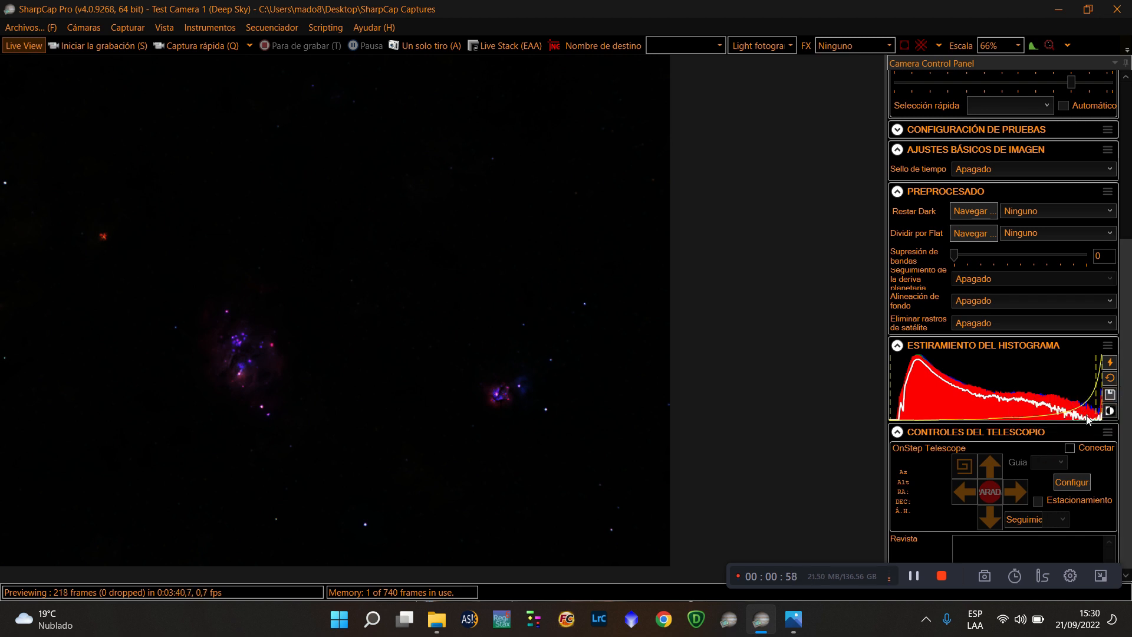
click(1110, 364)
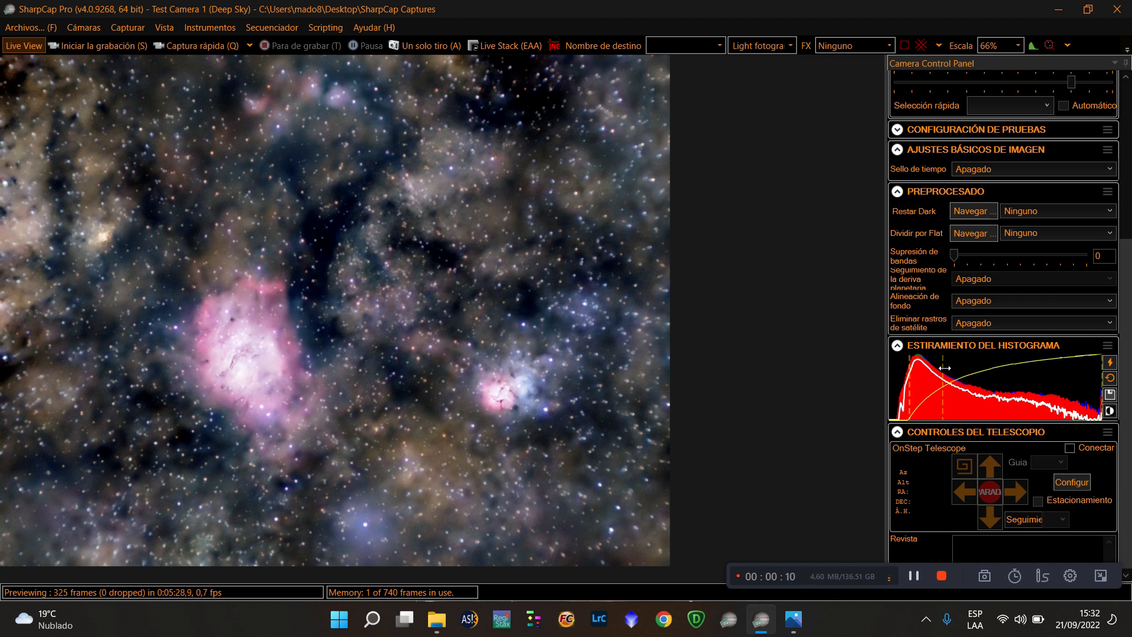
drag(945, 368, 963, 368)
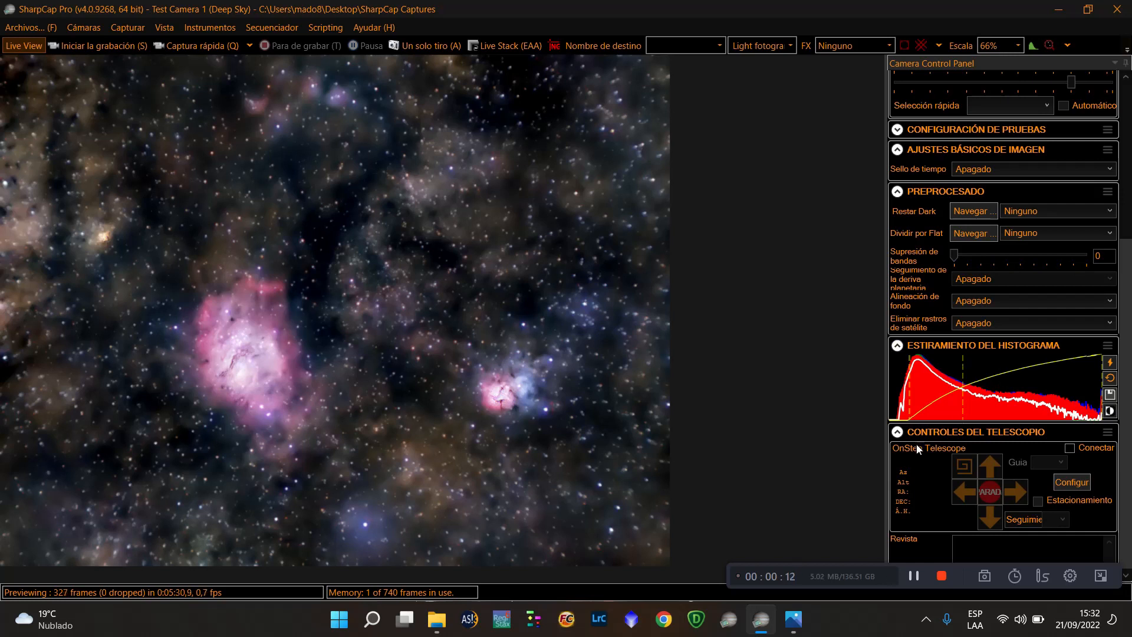
mouse_move(962, 371)
mouse_down()
mouse_move(1035, 371)
mouse_move(949, 372)
mouse_up()
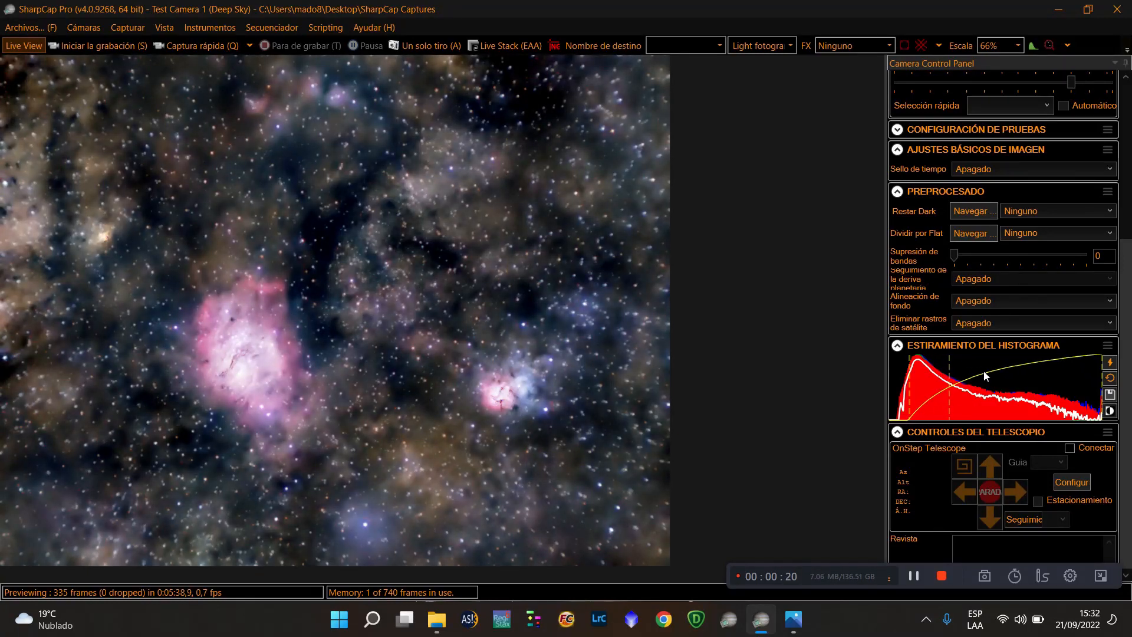
Step: Reset the histogram stretch and move the midtone line close to the white end to darken the preview
click(1109, 378)
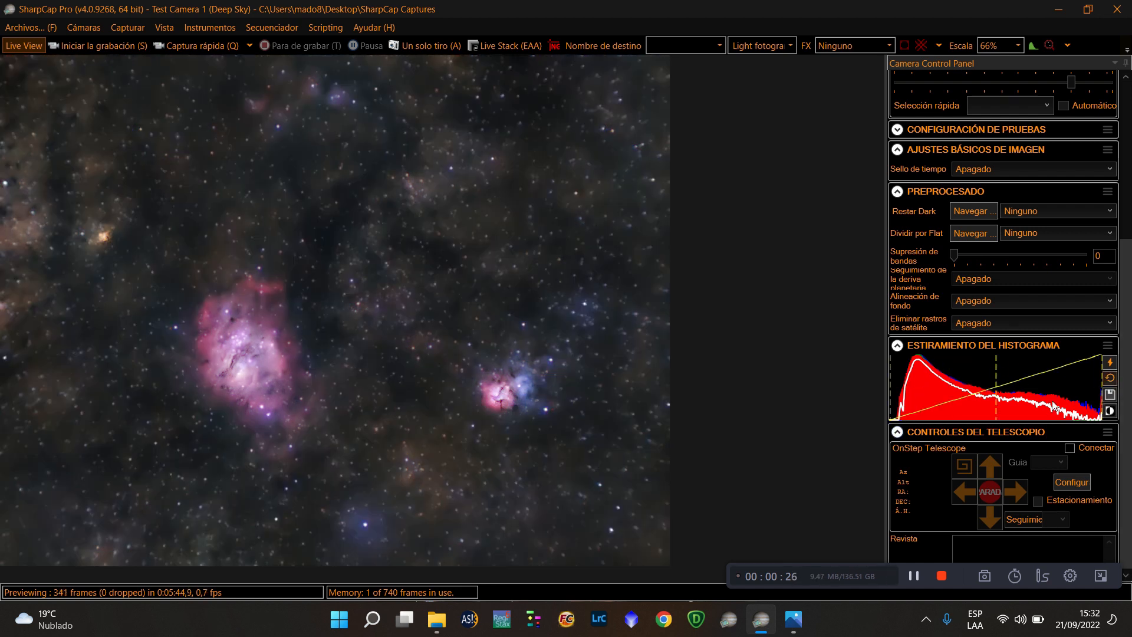
click(914, 576)
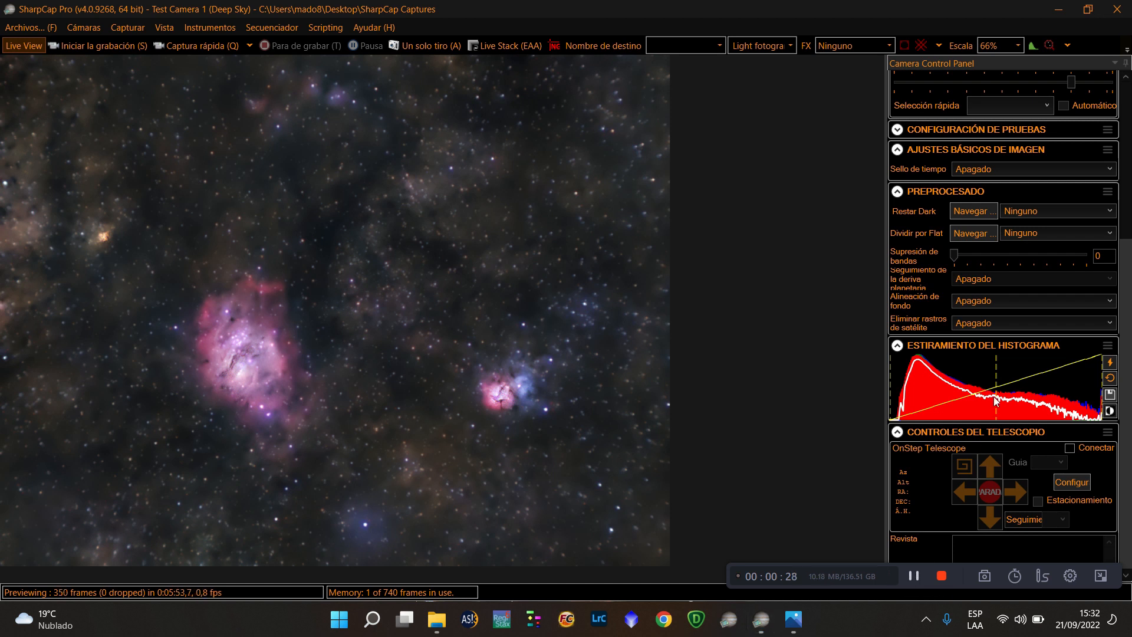
drag(996, 382, 1098, 385)
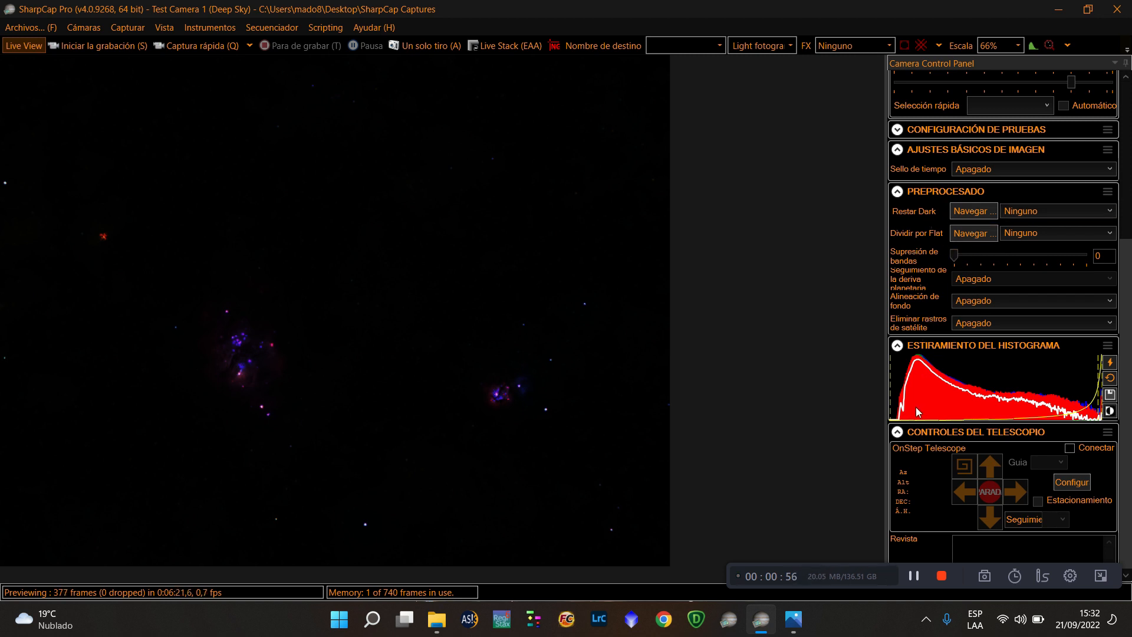
click(941, 578)
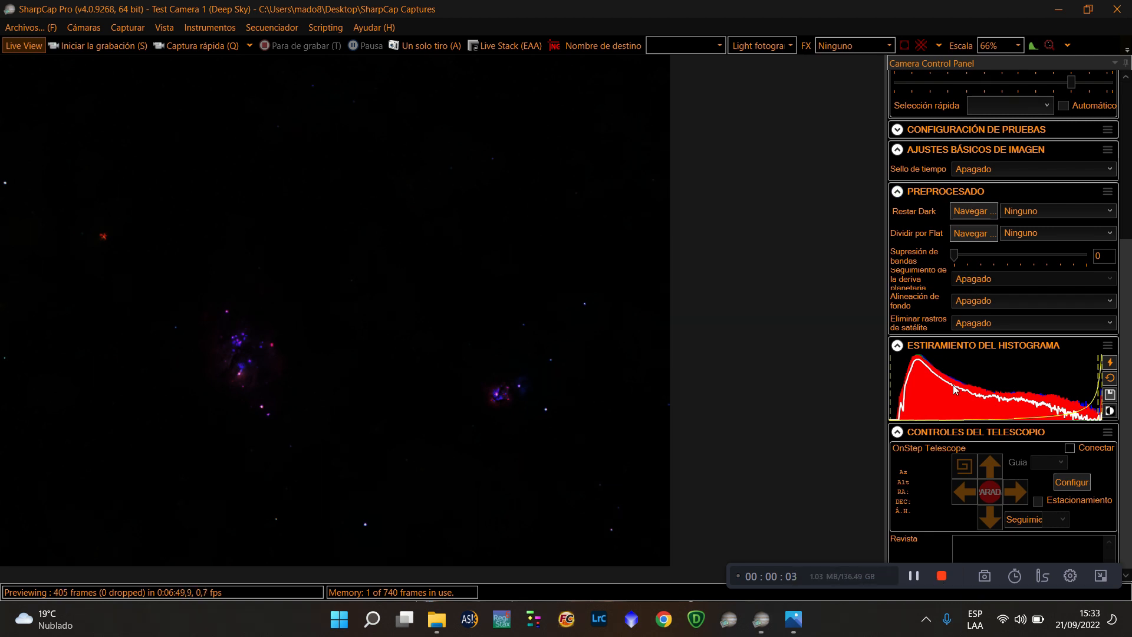
Step: Try to capture a dark frame into the Dark Library, with the new dark used when capture completes
scroll(953, 385, up, 5)
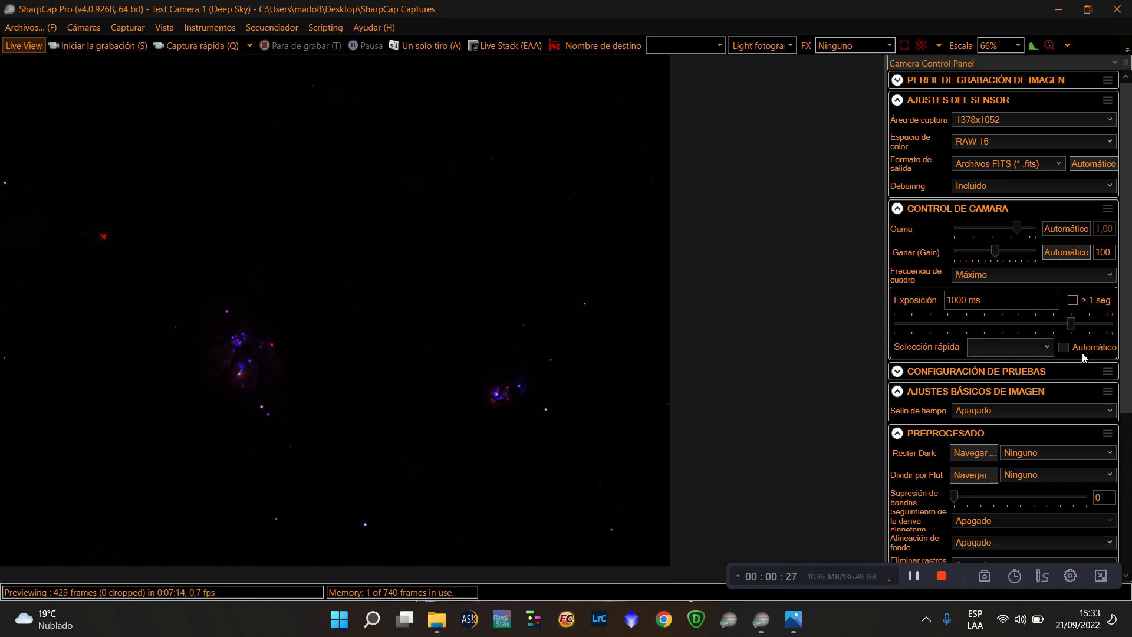
click(140, 27)
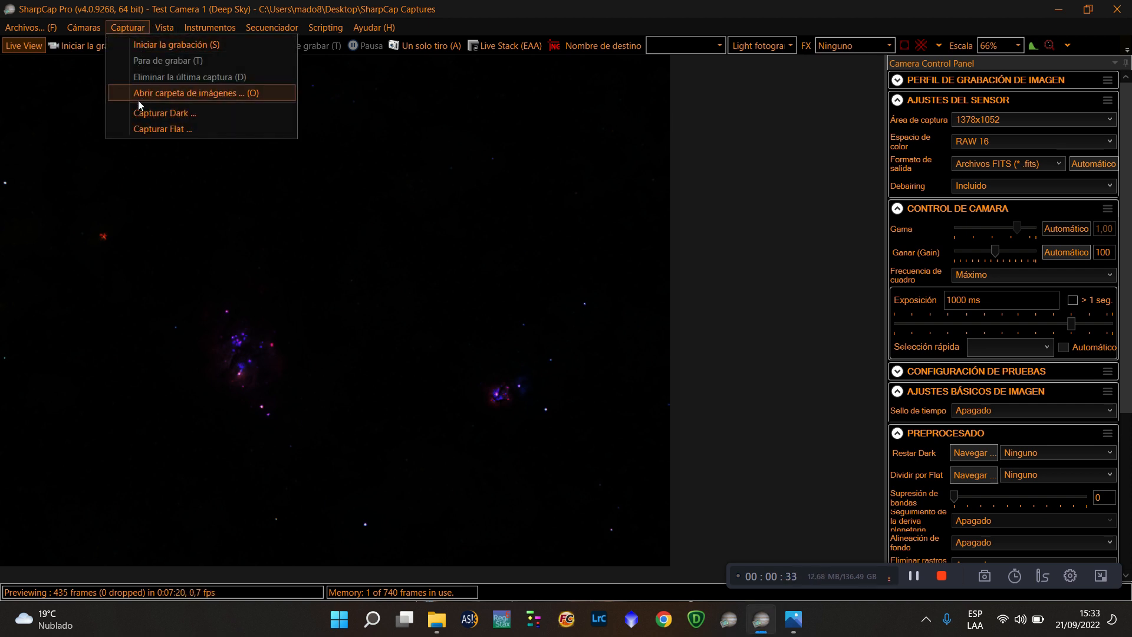
click(147, 114)
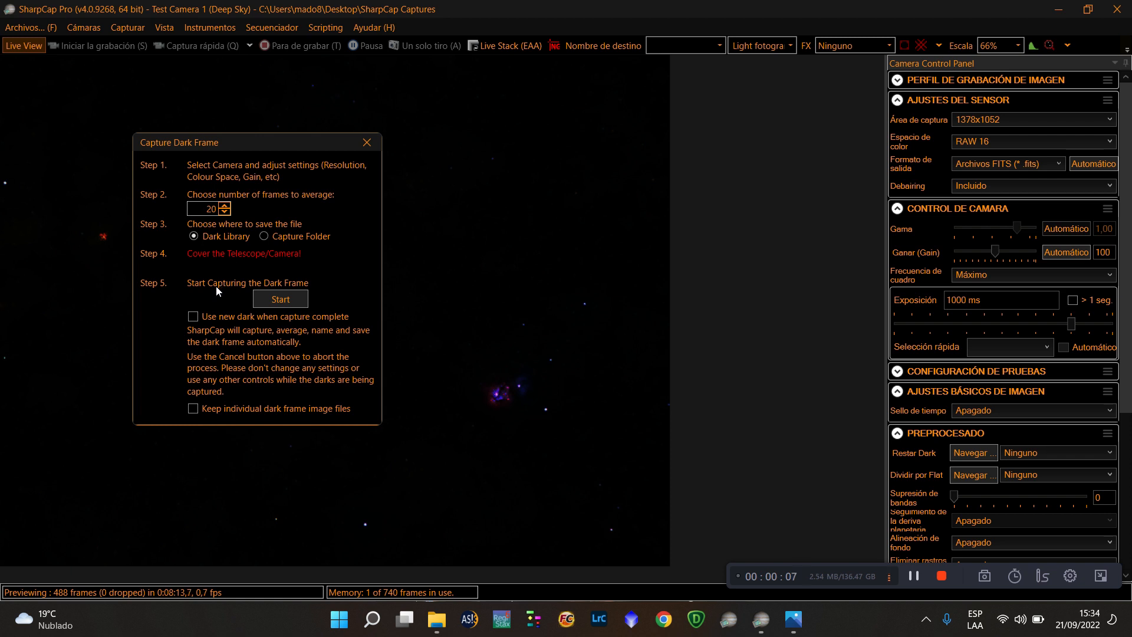
click(193, 317)
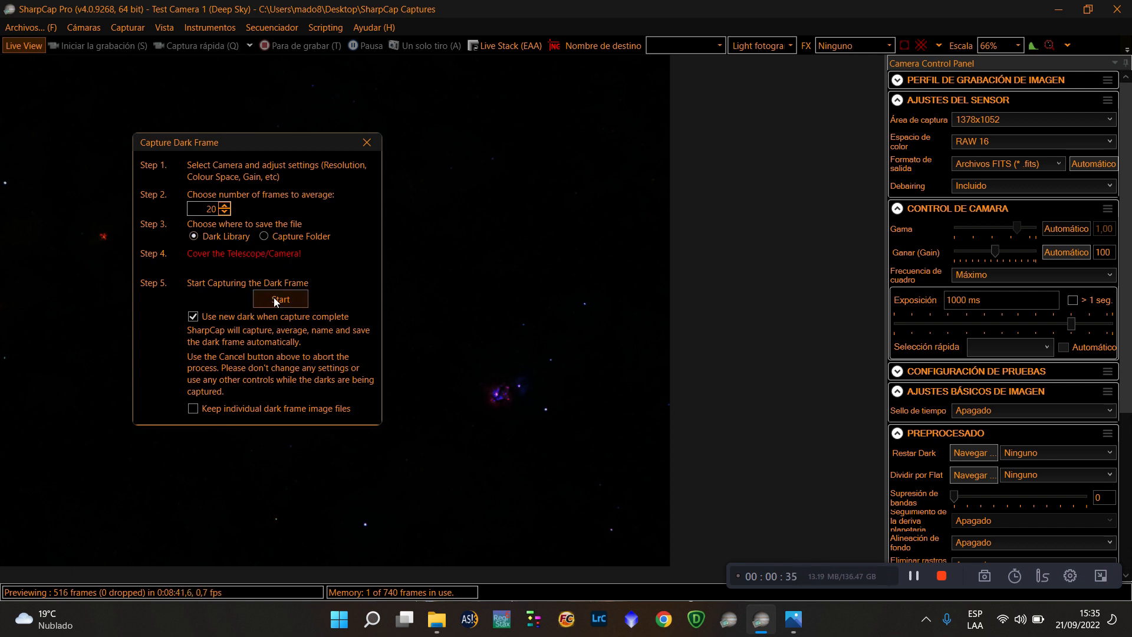
click(295, 301)
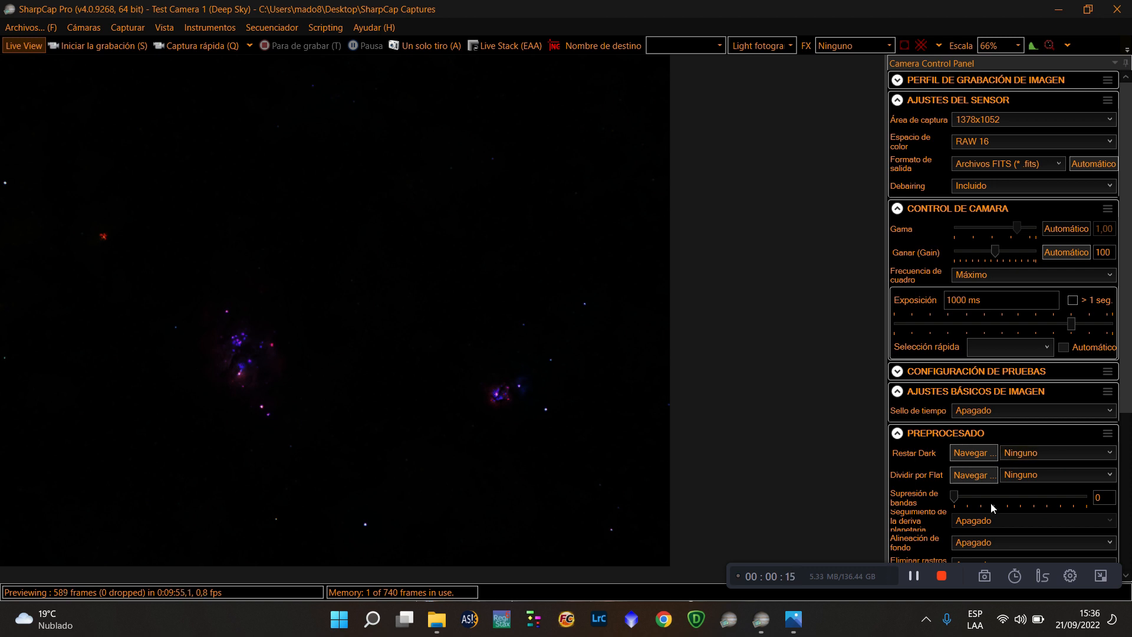
Step: Browse the dark library for a subtraction master in ZWO ASI294MC, RAW16@4144x2822, 2, 8,0s, gain_324, and close the file chooser
click(974, 454)
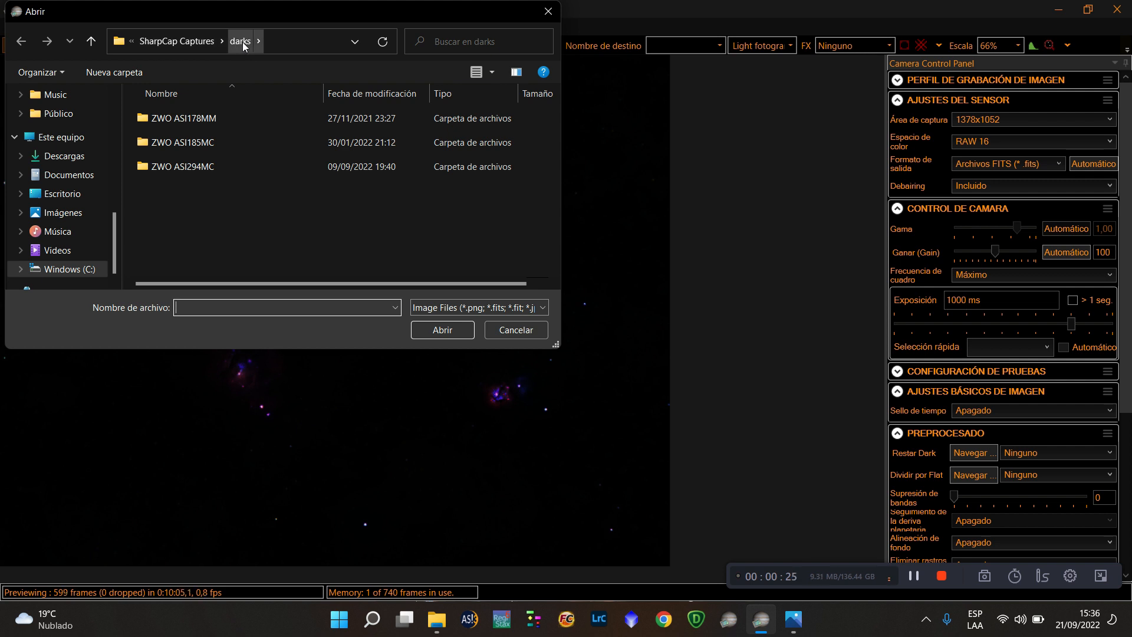
click(198, 167)
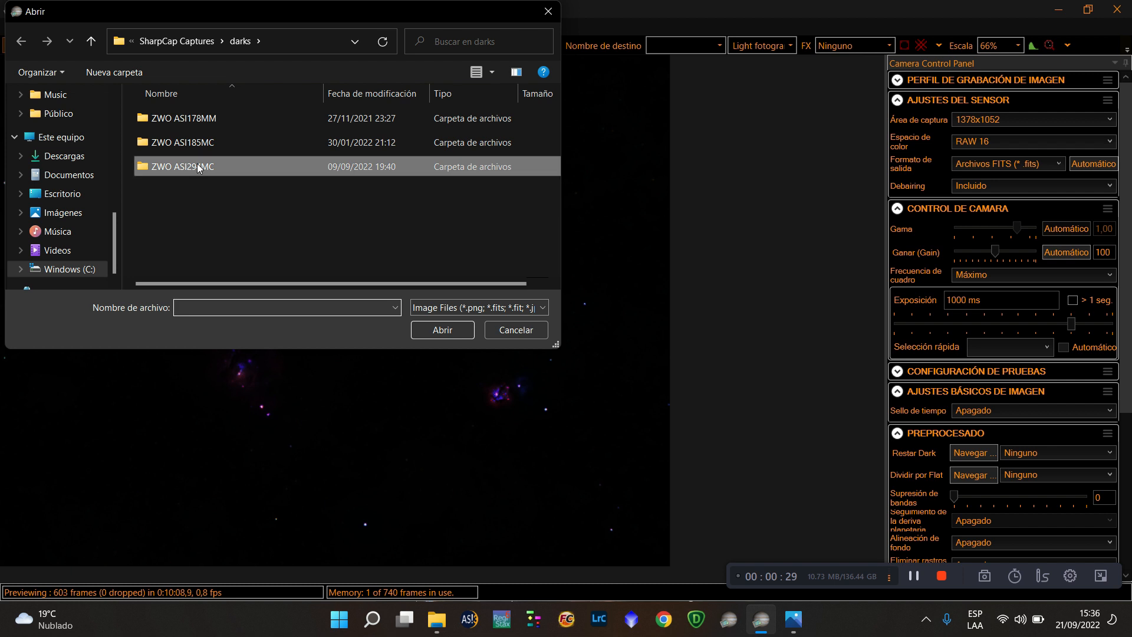
double_click(198, 167)
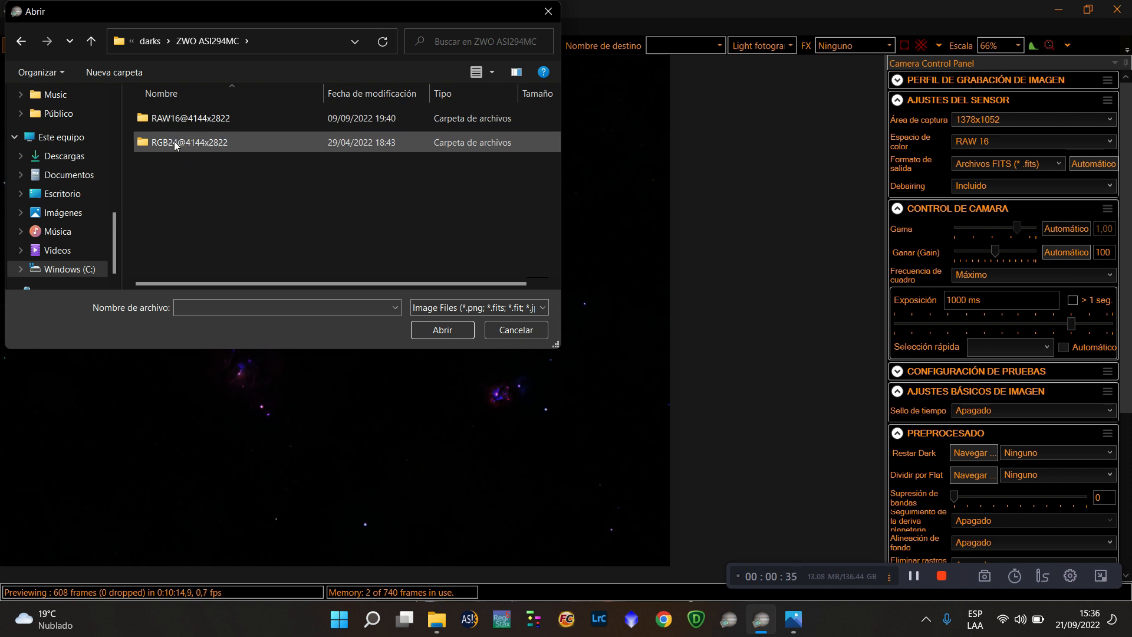
double_click(216, 123)
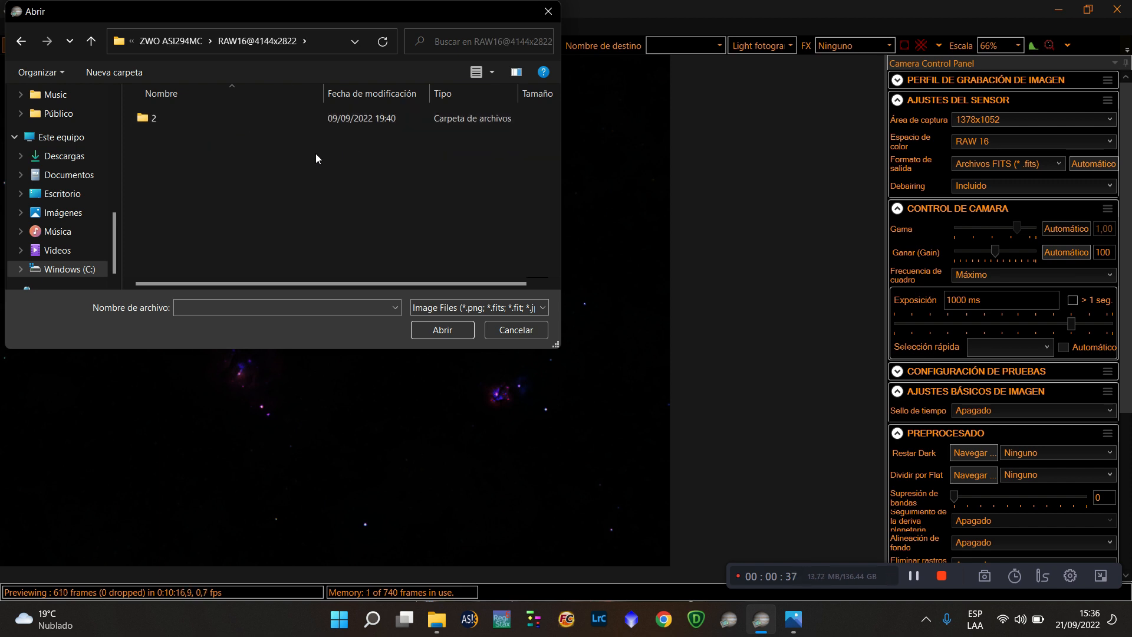
double_click(173, 117)
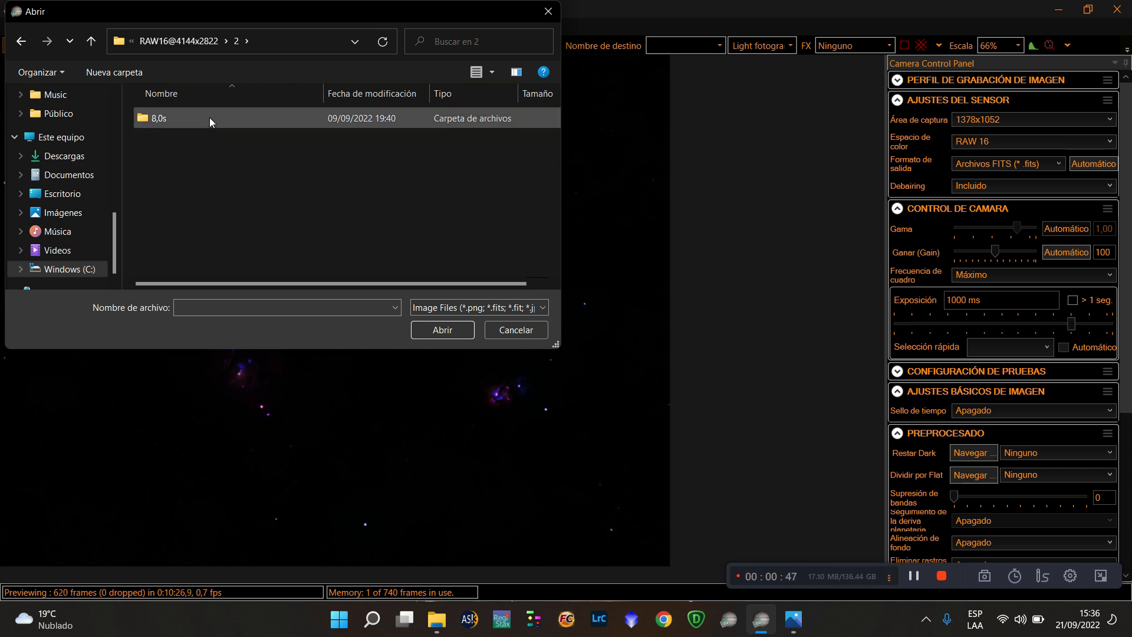
double_click(196, 117)
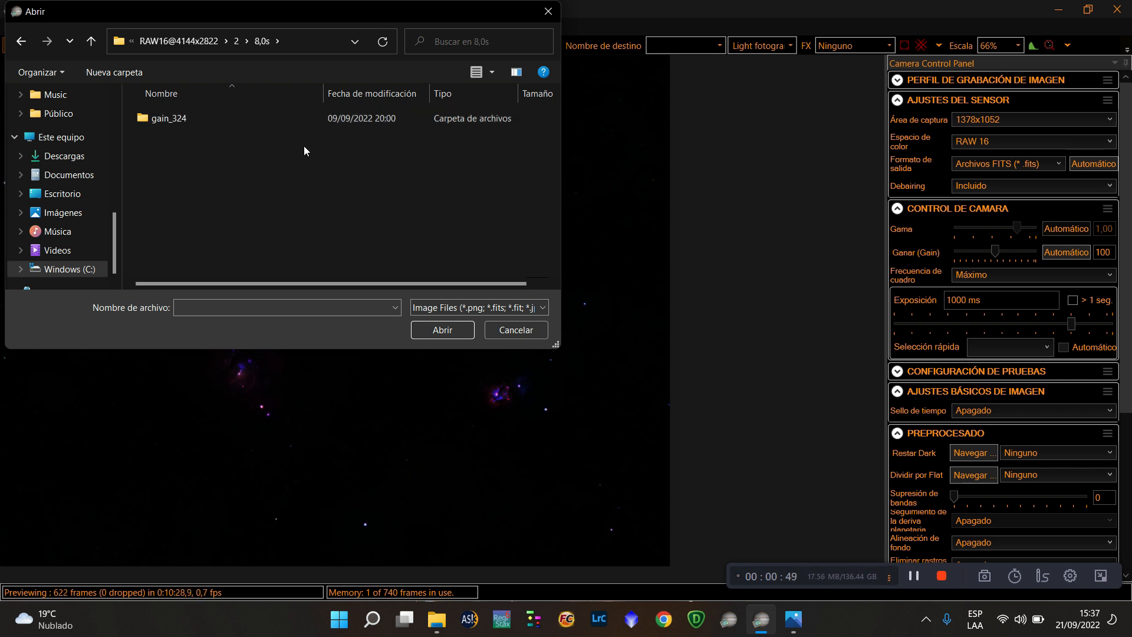
click(251, 118)
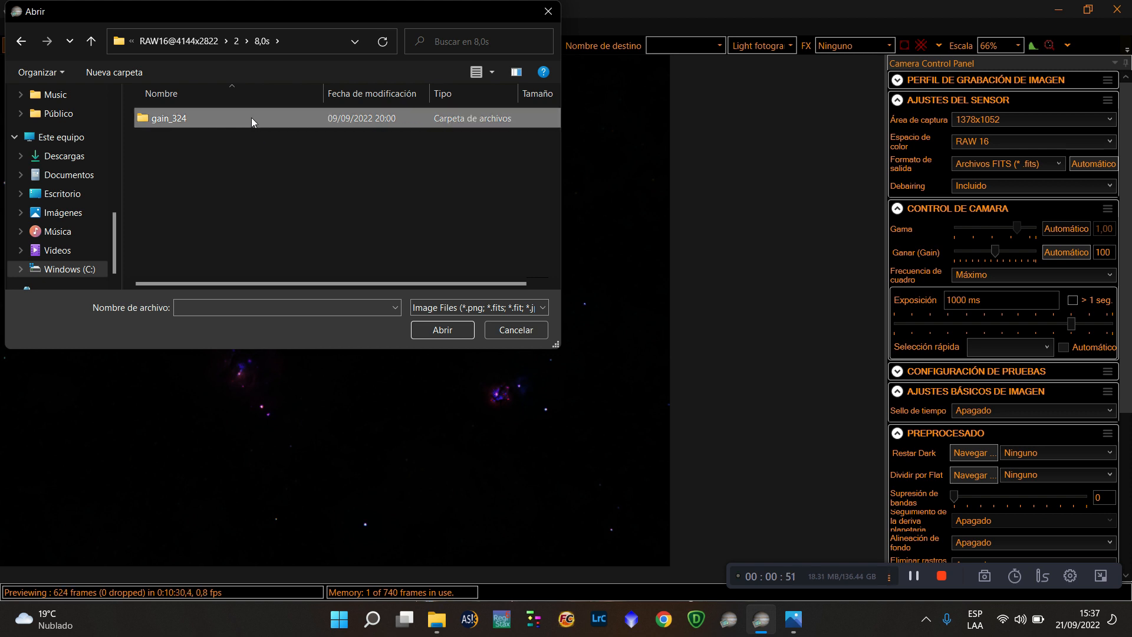
double_click(214, 121)
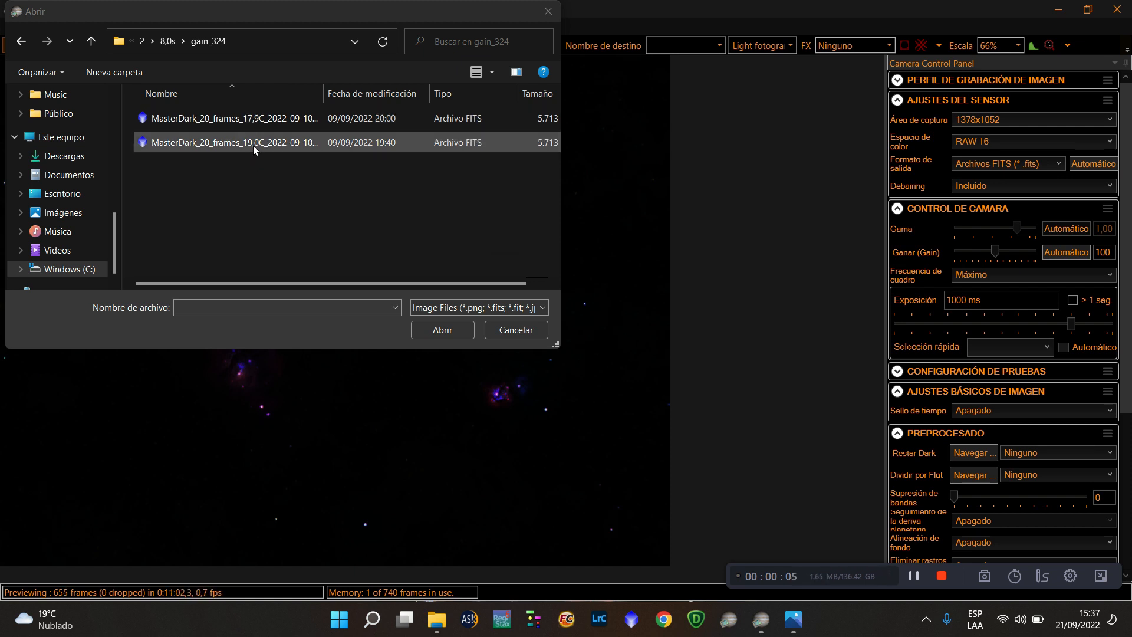
click(458, 331)
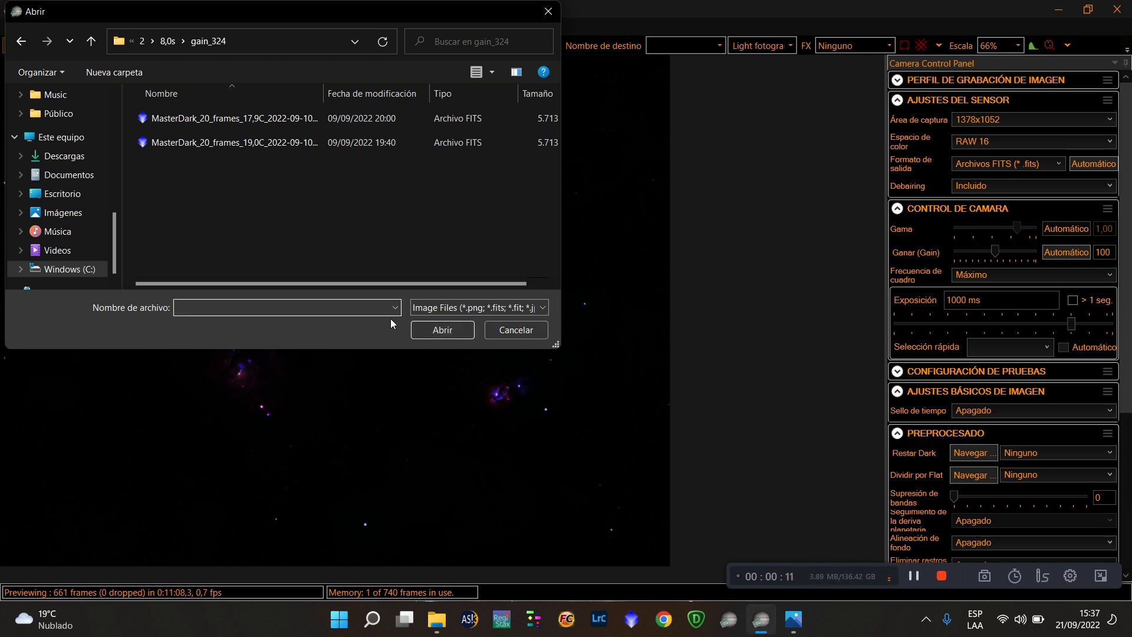
click(548, 12)
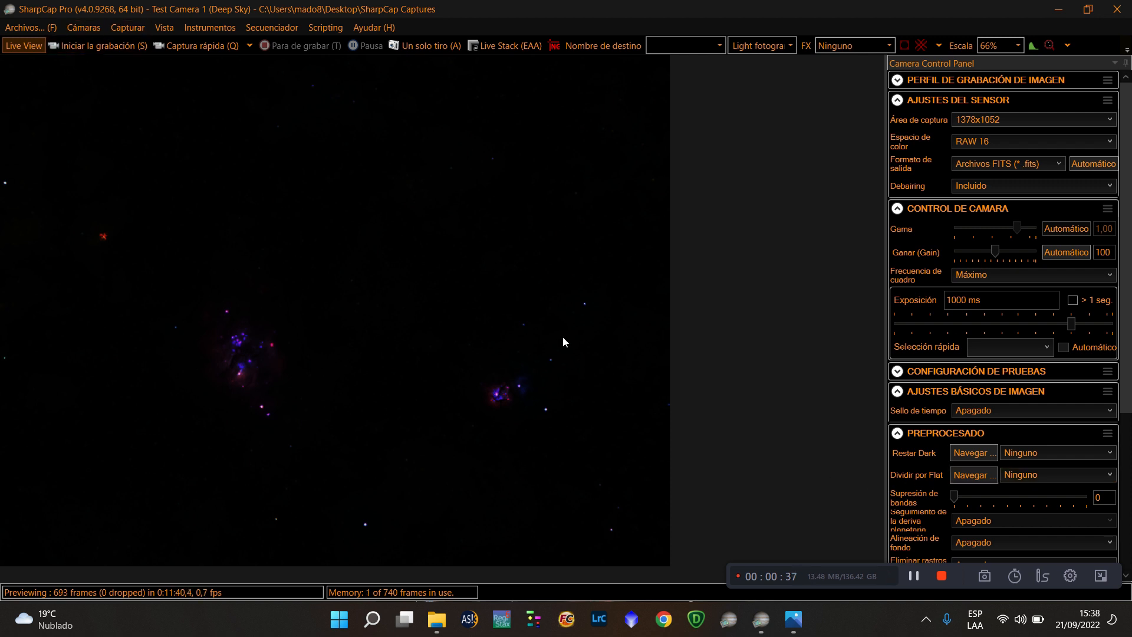
Step: Open the flat frame capture setup and examine its averaging and bias-subtraction options alongside the image histogram
click(128, 28)
click(203, 135)
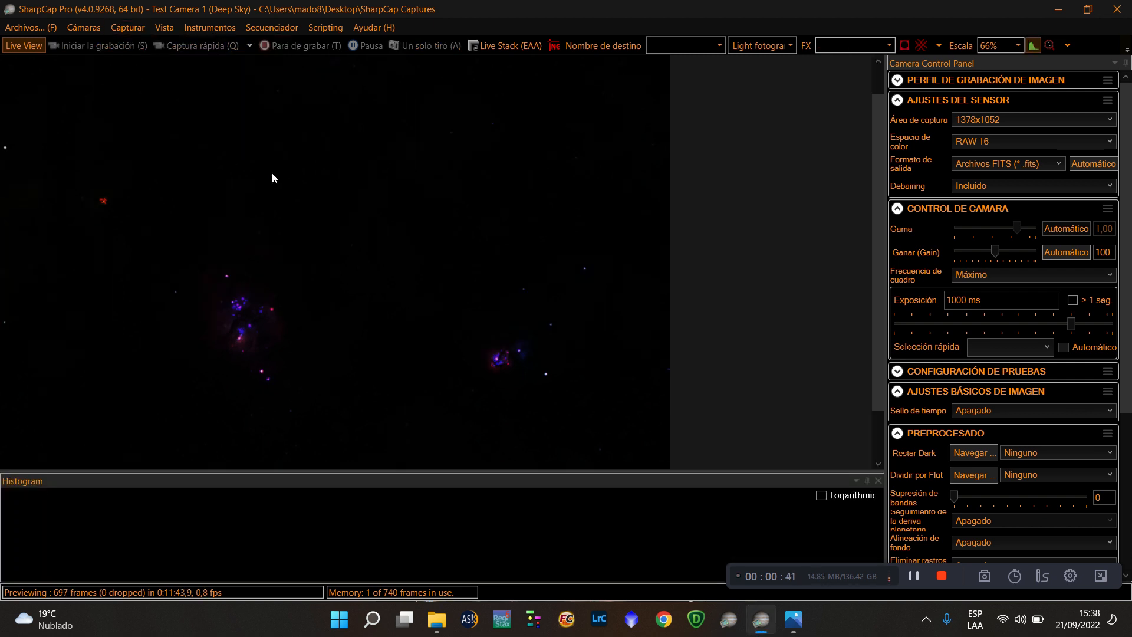
click(913, 577)
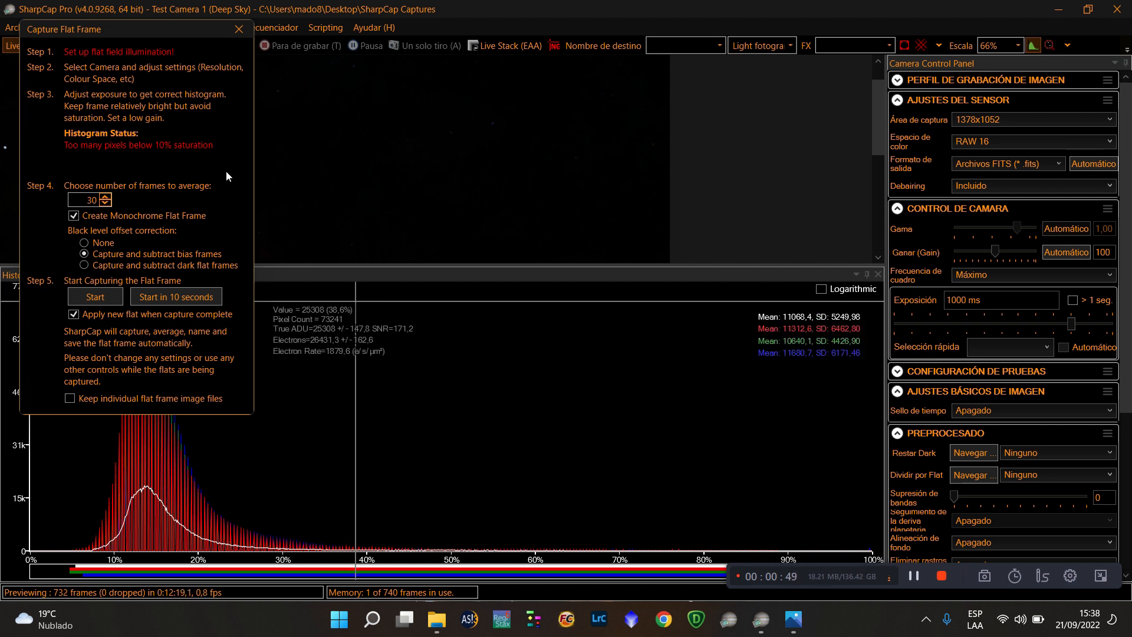
drag(164, 26, 274, 18)
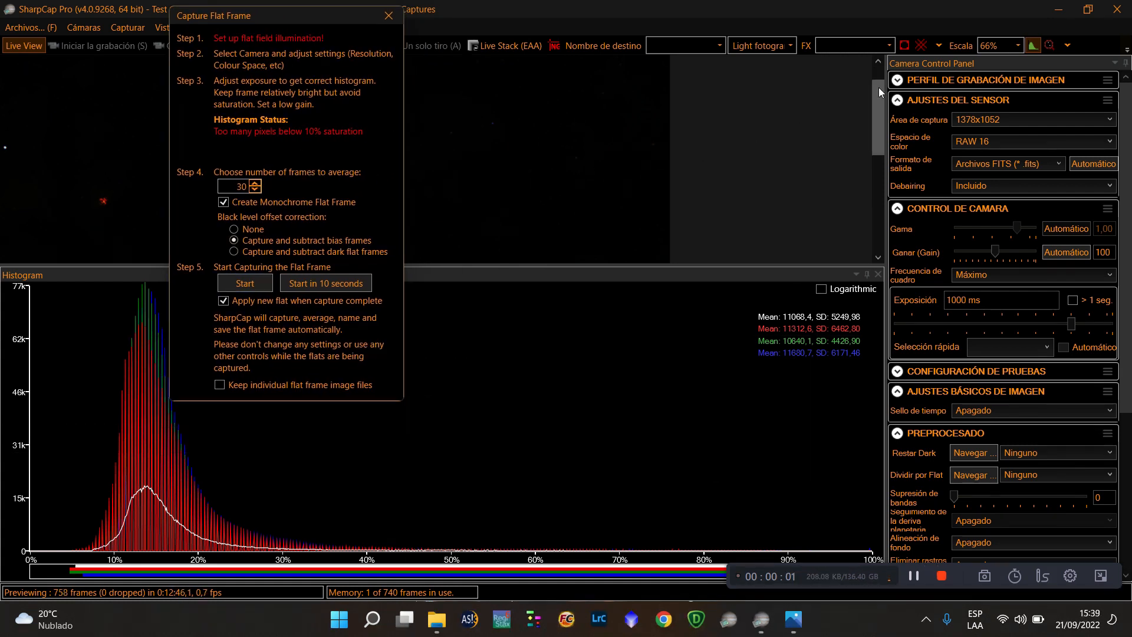
click(1033, 46)
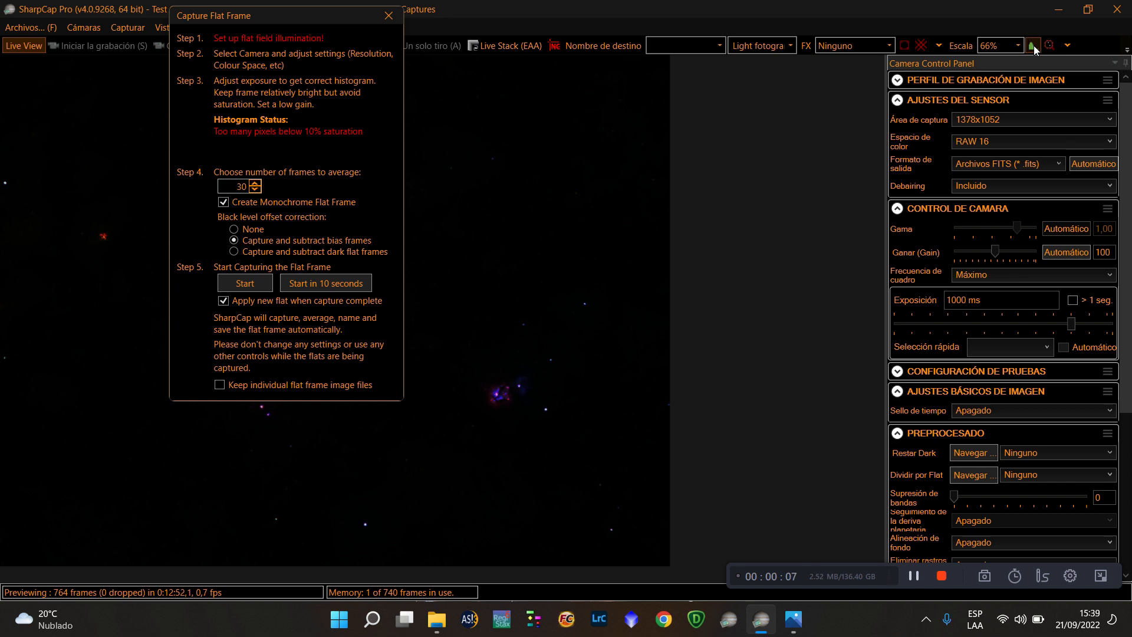
click(1032, 46)
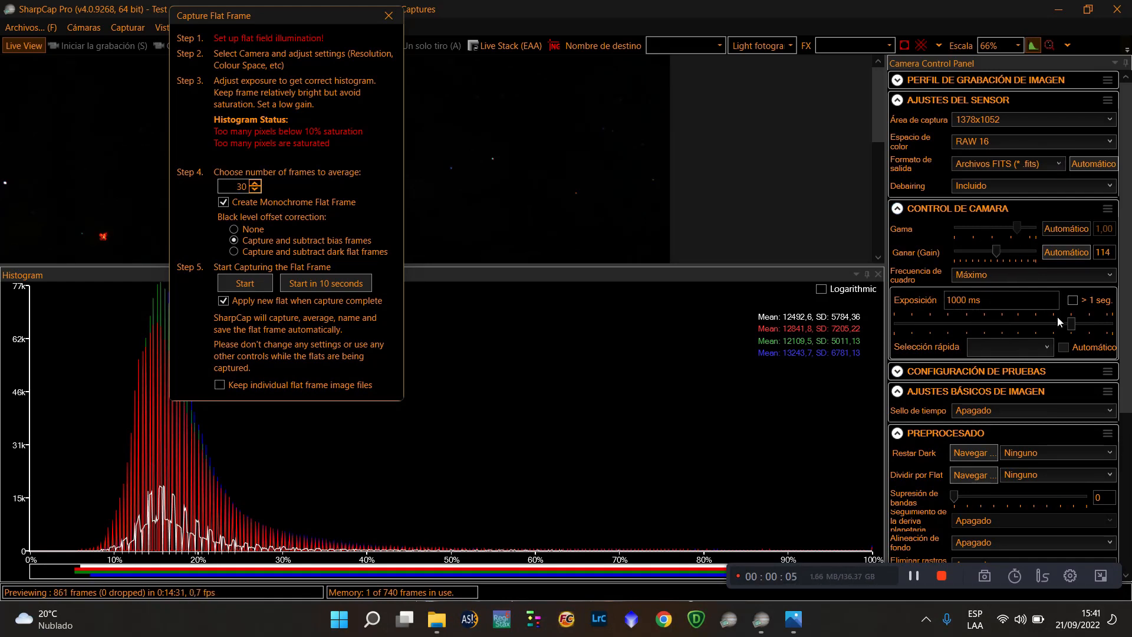
Step: Raise the camera exposure to 1380 ms, and close the flat frame setup and the histogram
mouse_move(1072, 324)
mouse_down()
mouse_move(1034, 320)
mouse_move(1090, 320)
mouse_move(1075, 326)
mouse_up()
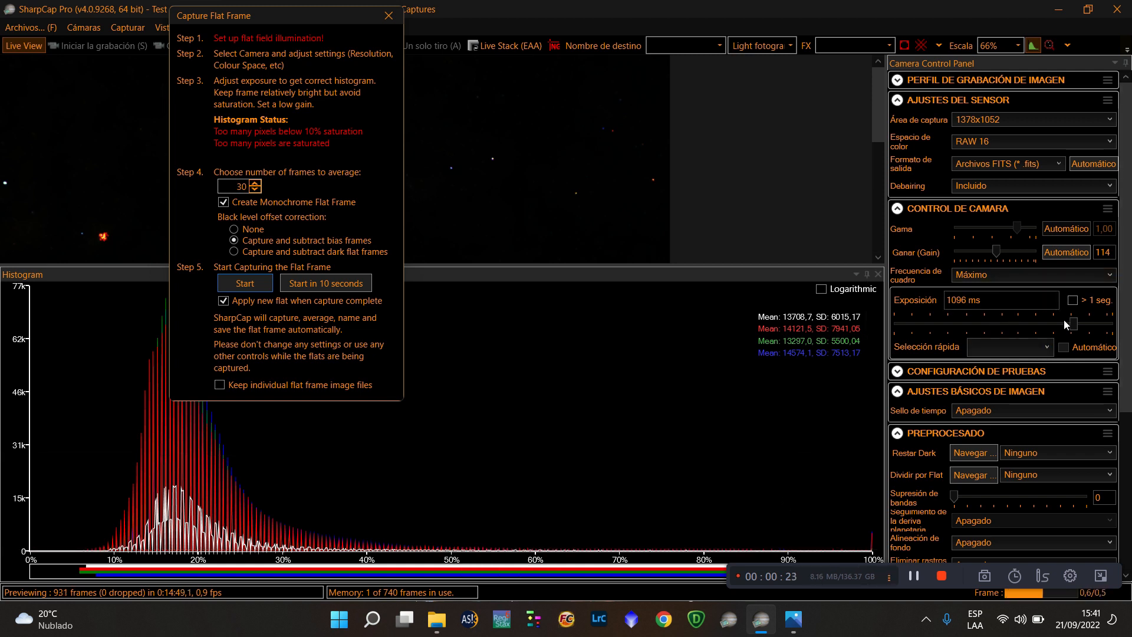
drag(1072, 323, 1071, 324)
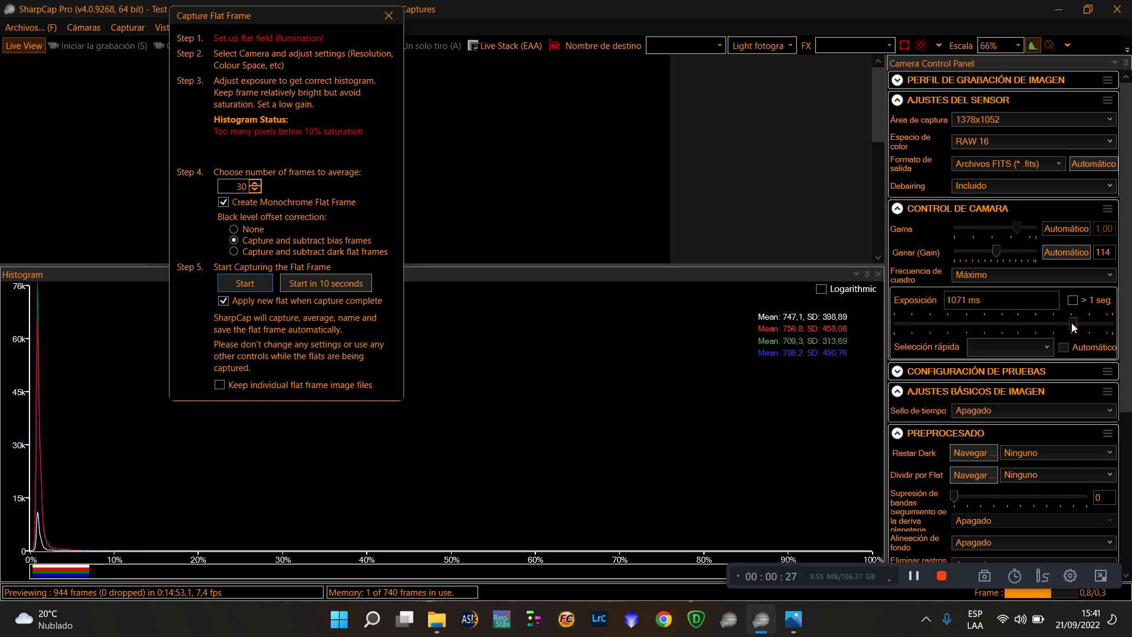
drag(1072, 323, 1078, 323)
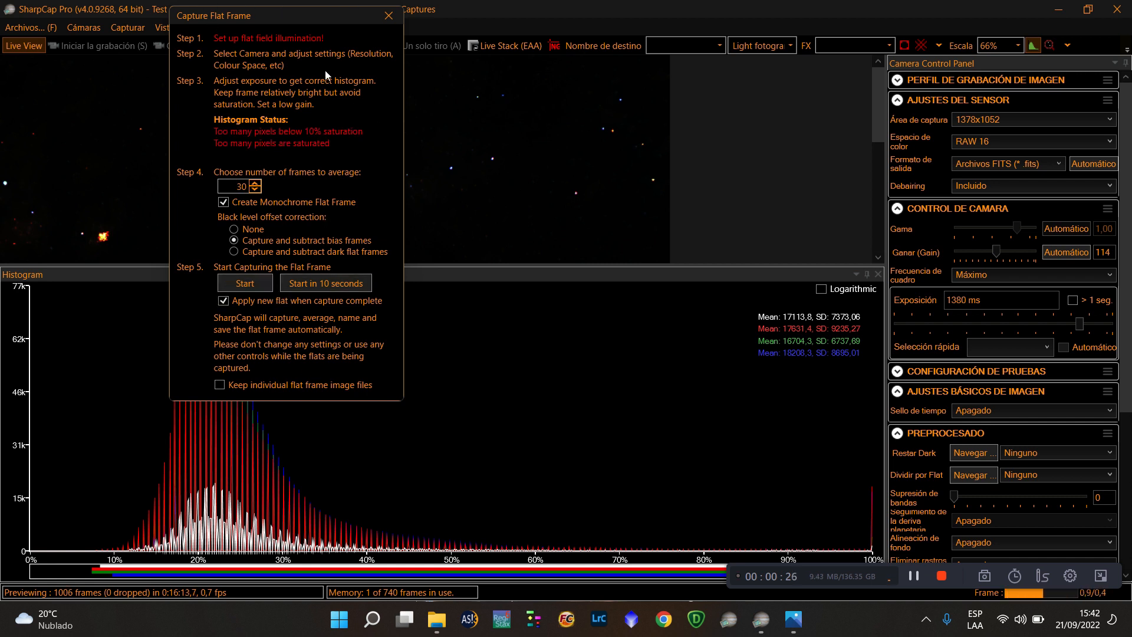
click(388, 17)
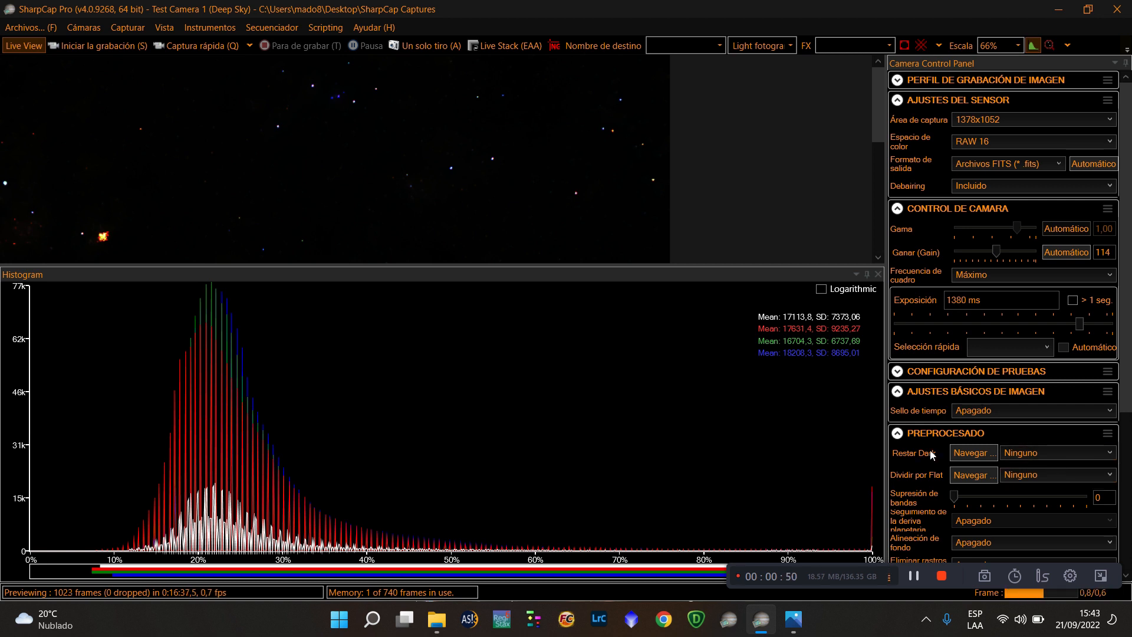
click(879, 275)
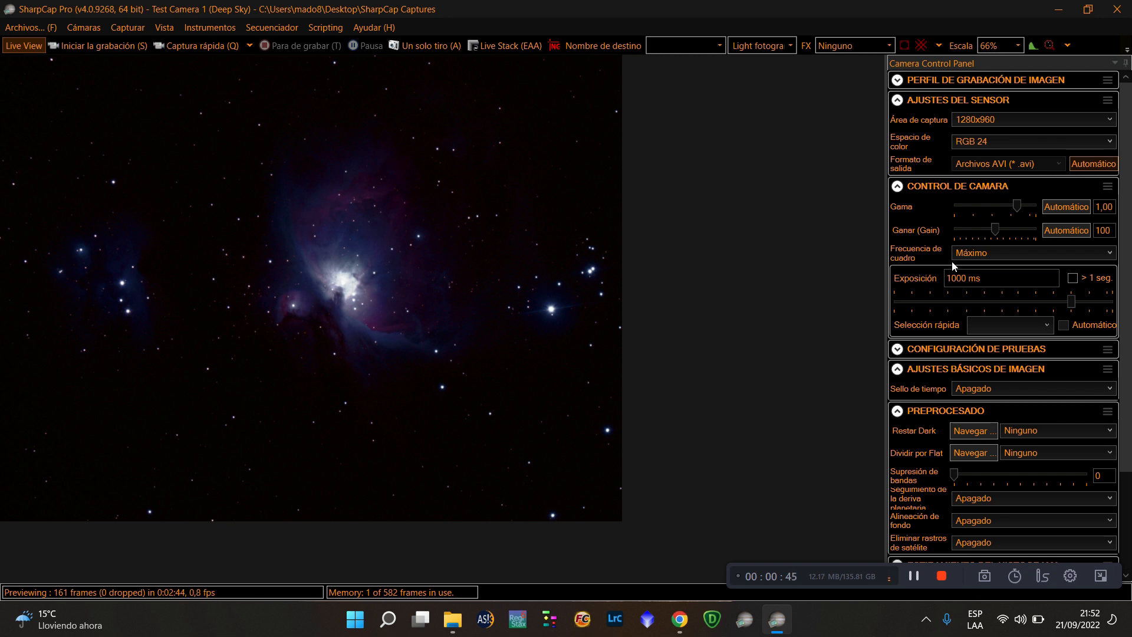
mouse_move(959, 240)
click(938, 582)
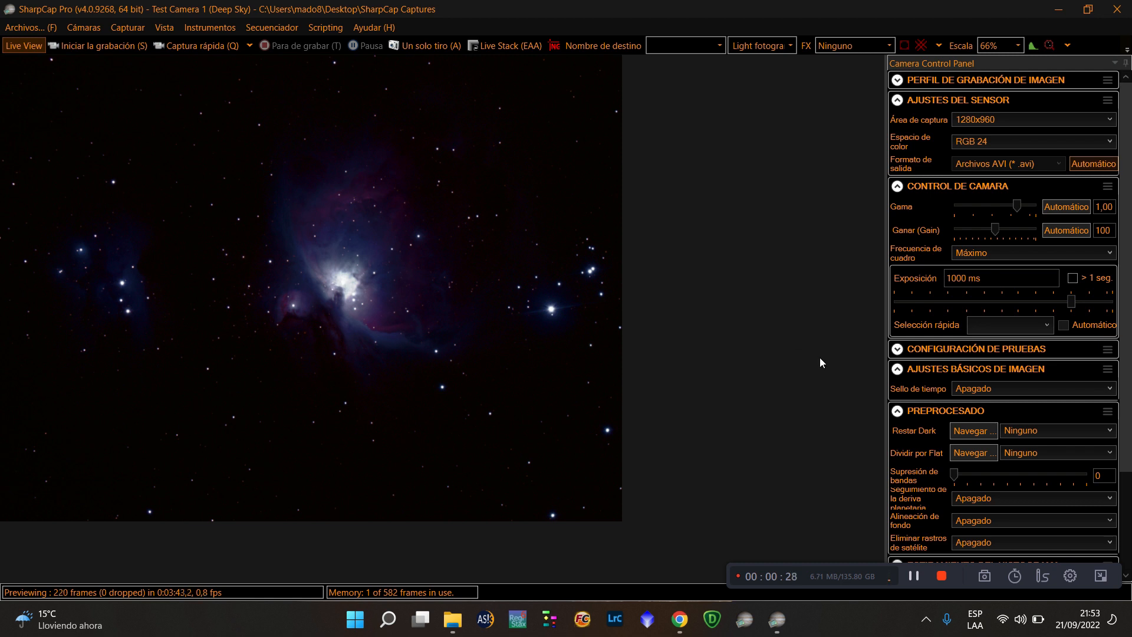
click(941, 576)
Step: Switch to the astronomy.tools CCD Suitability calculator in Chrome and review its seeing options for the Orion XT8 and ASI294MC Pro
click(680, 619)
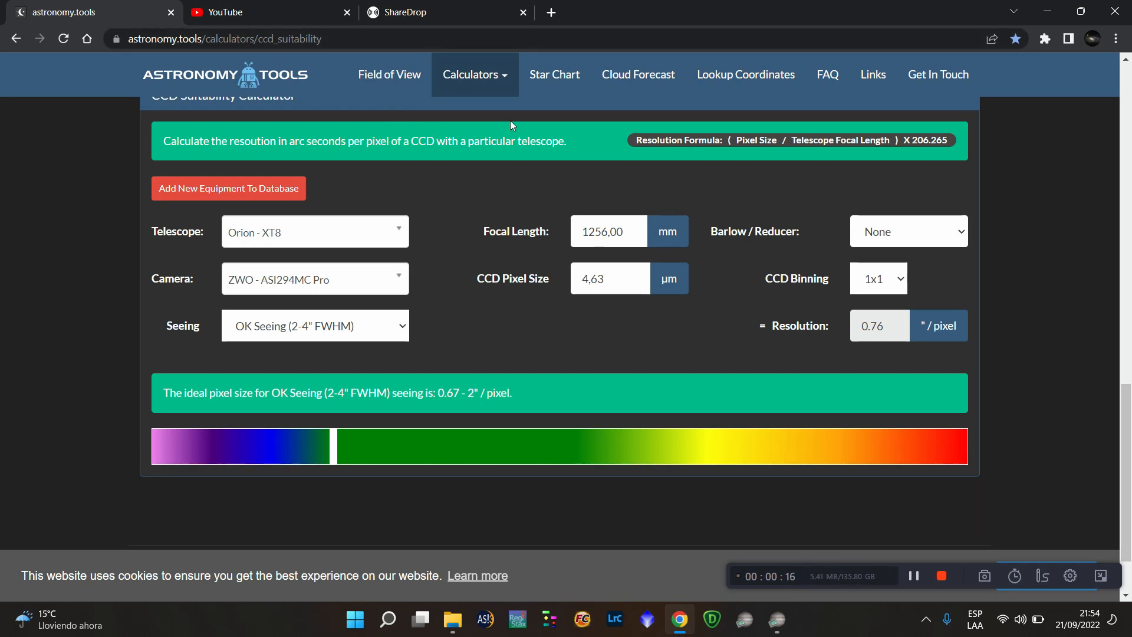
click(505, 81)
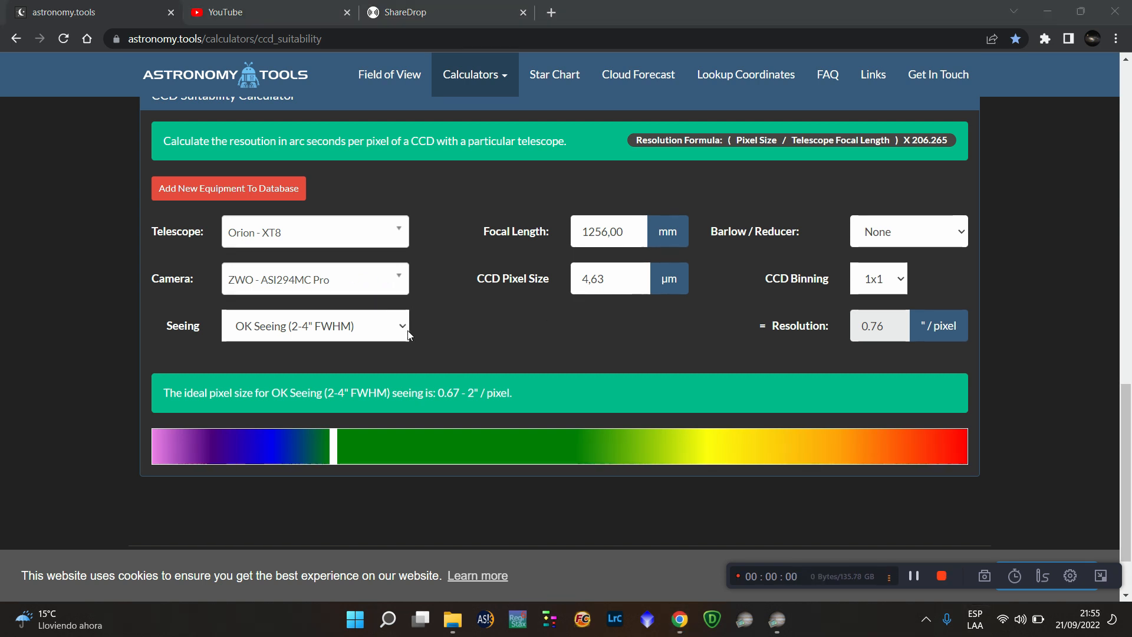
click(403, 328)
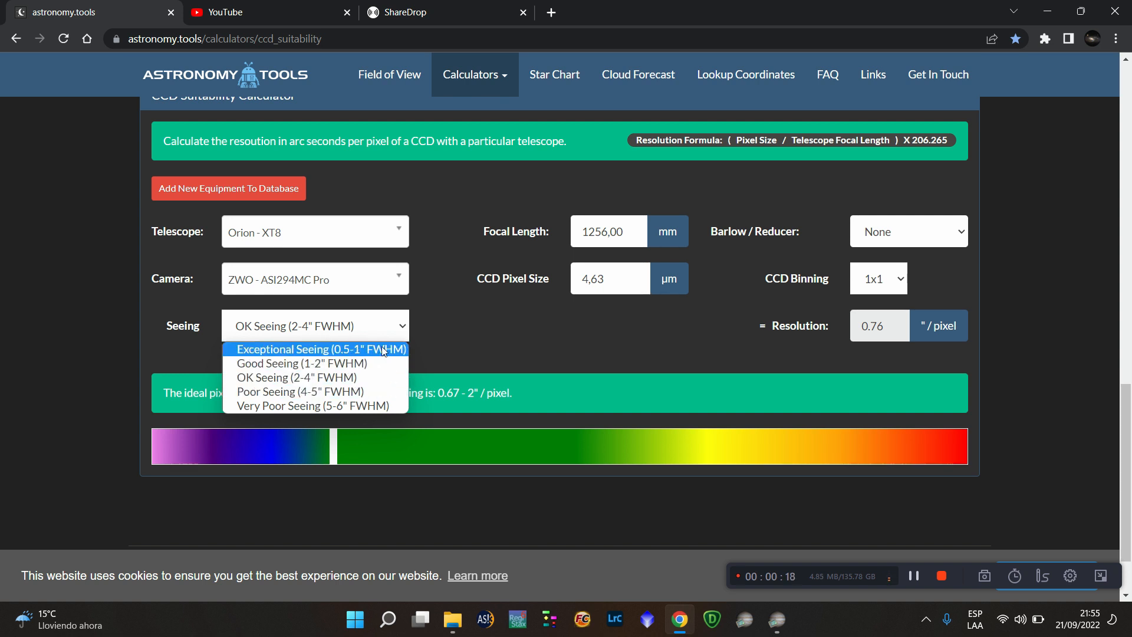
click(404, 332)
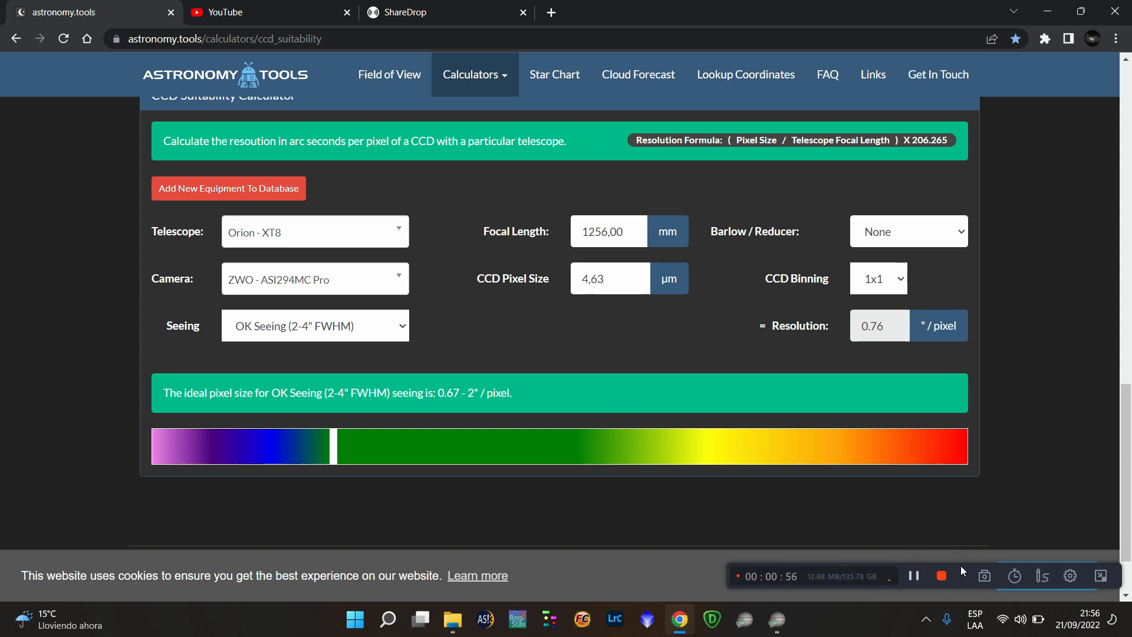
click(942, 571)
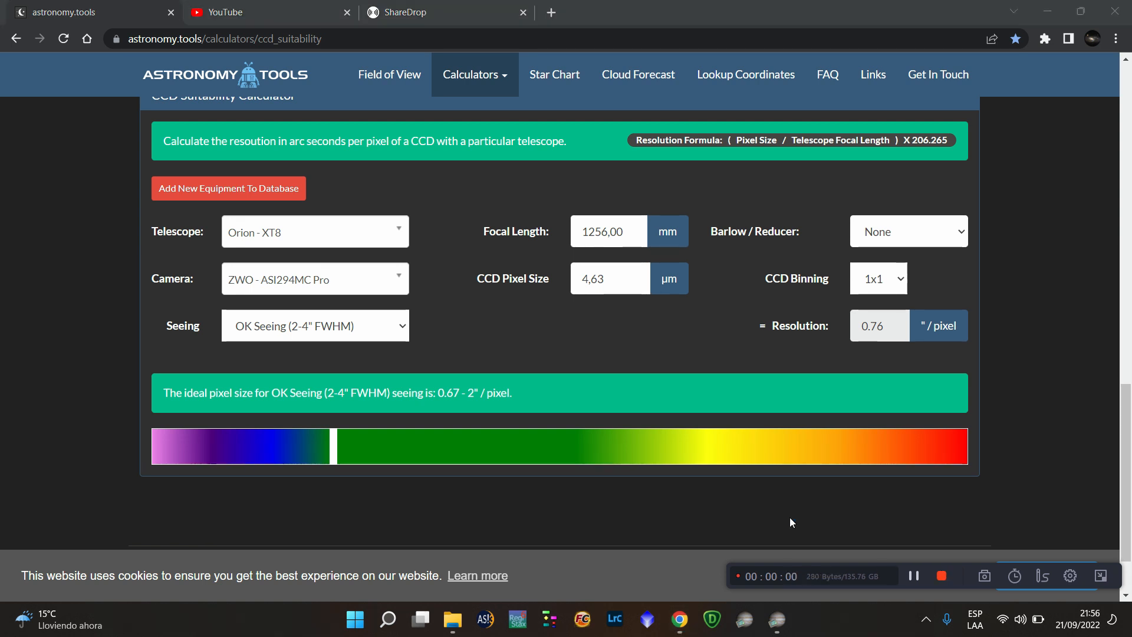
Step: Review the calculator's Barlow / Reducer choices and CCD binning choices, keeping None and 1x1
click(964, 234)
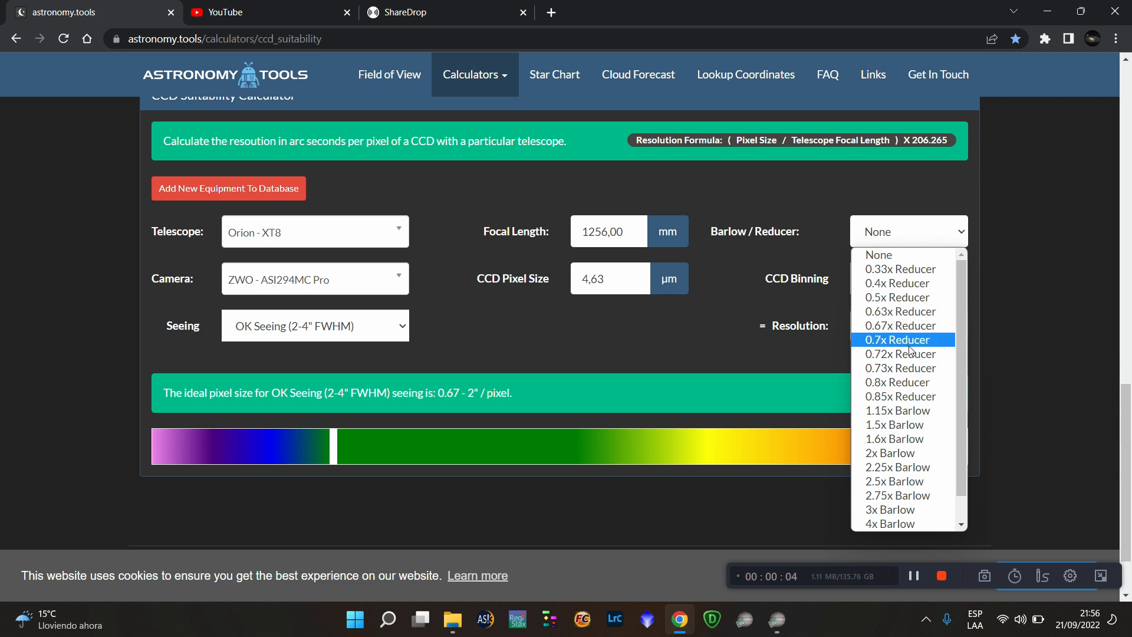
click(963, 235)
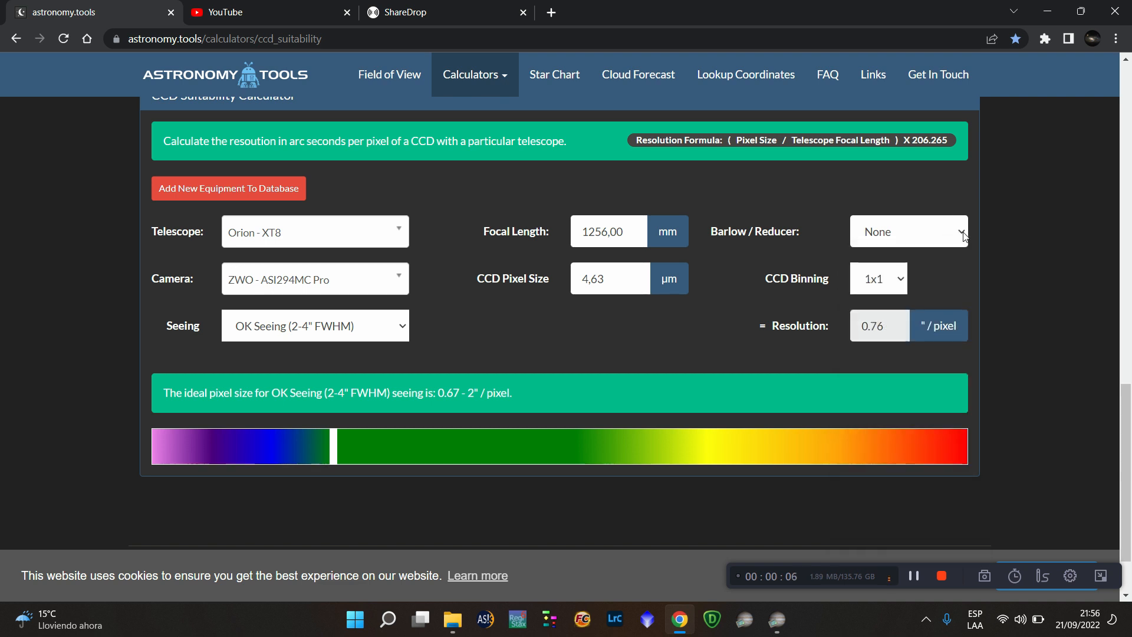
click(901, 280)
click(879, 301)
Step: Try 2x2 CCD binning in the calculator to compare the resolution, and restore 1x1 binning
click(885, 291)
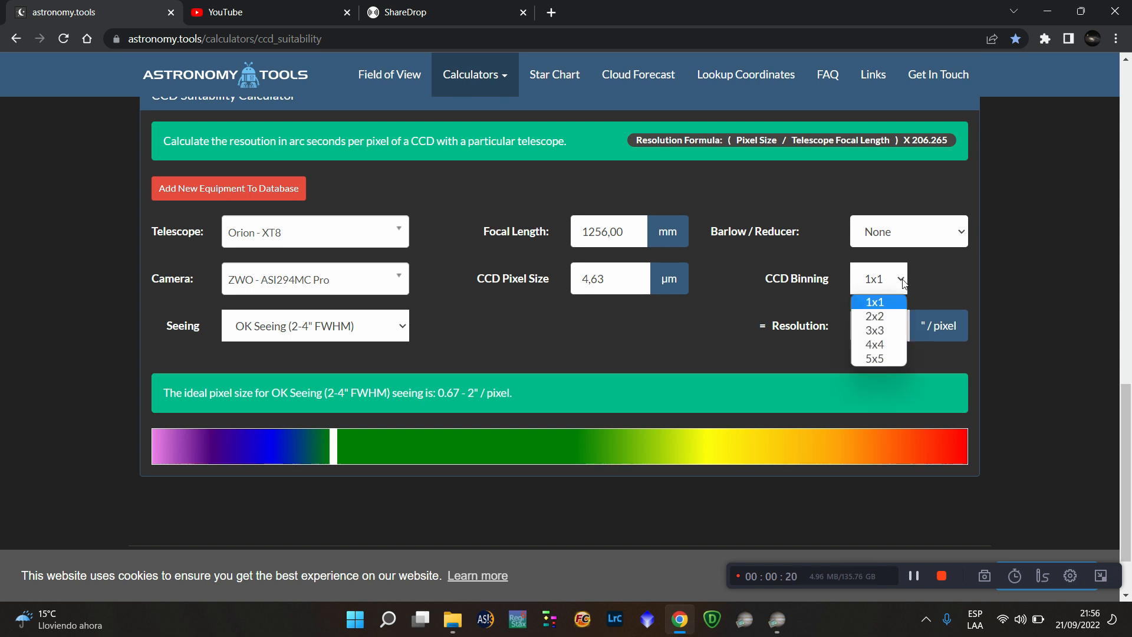
click(882, 316)
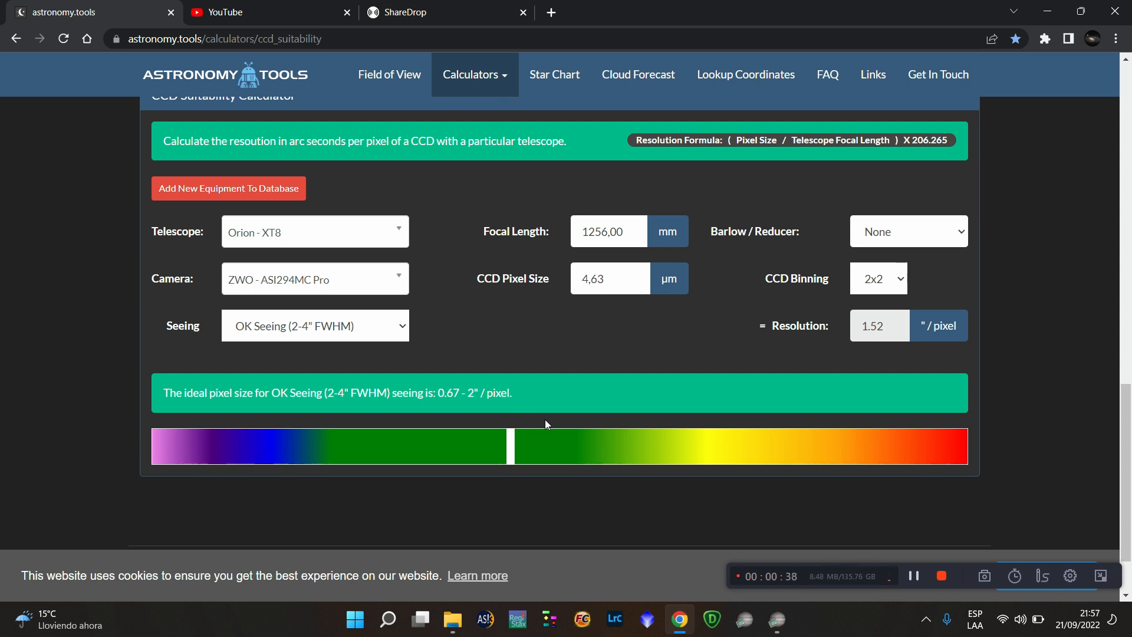
click(902, 283)
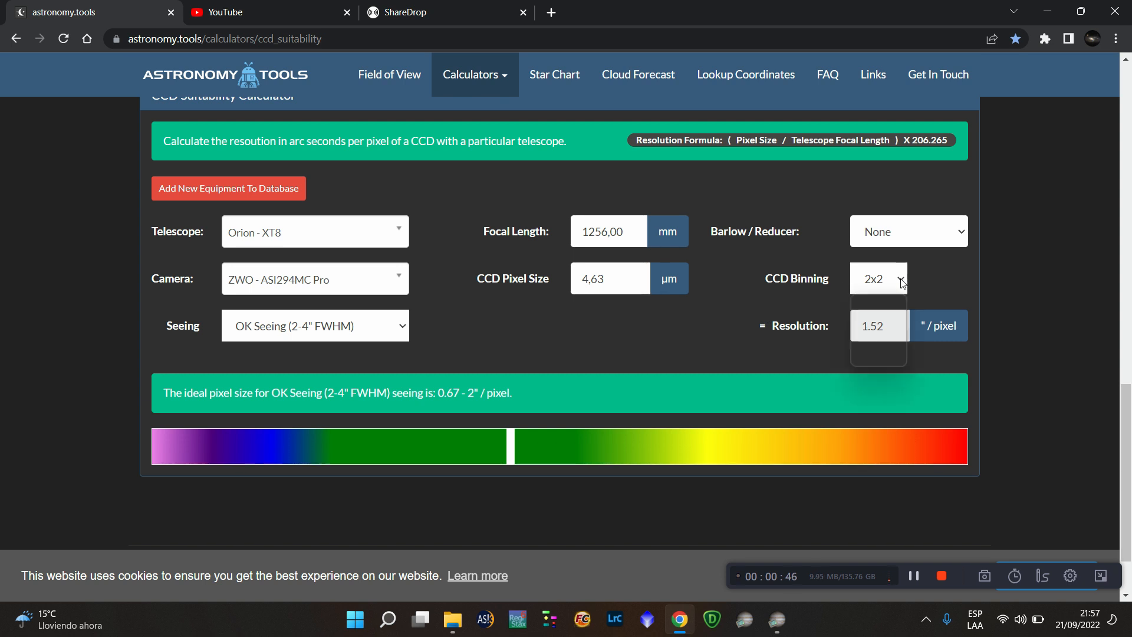
click(884, 304)
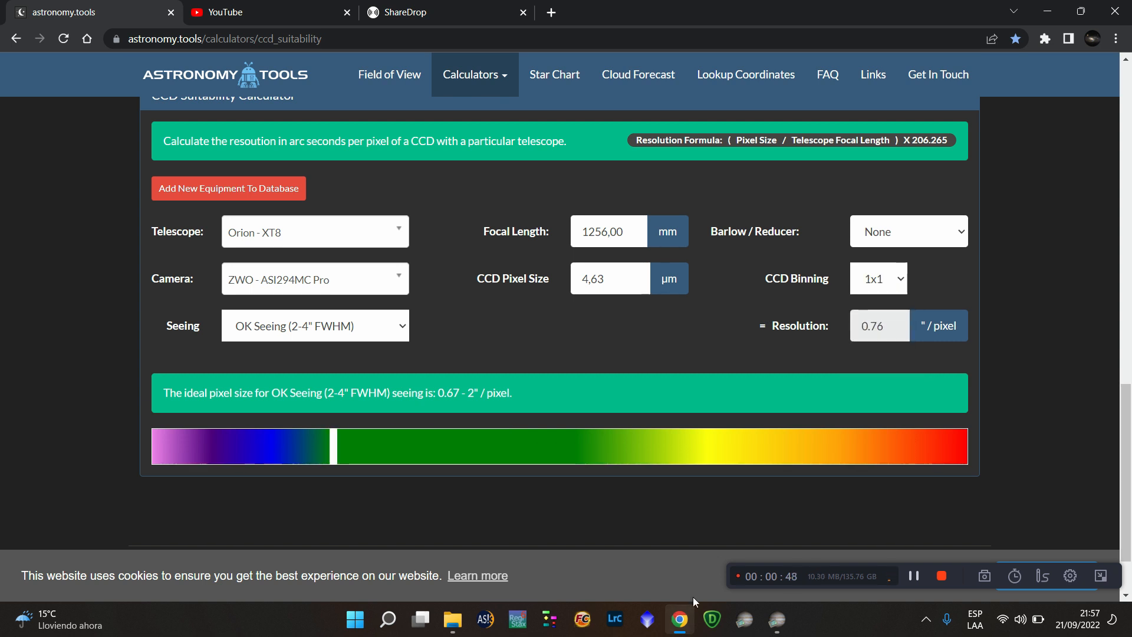
Step: Return to SharpCap and start Live Stack on the RAW 16 camera preview
click(774, 629)
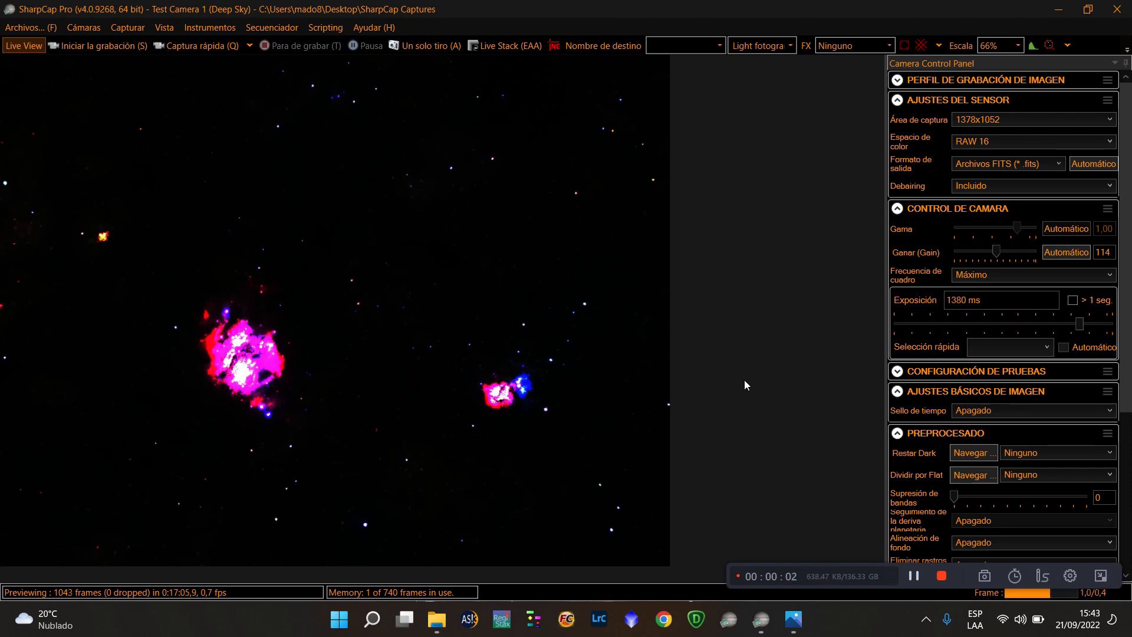
click(522, 47)
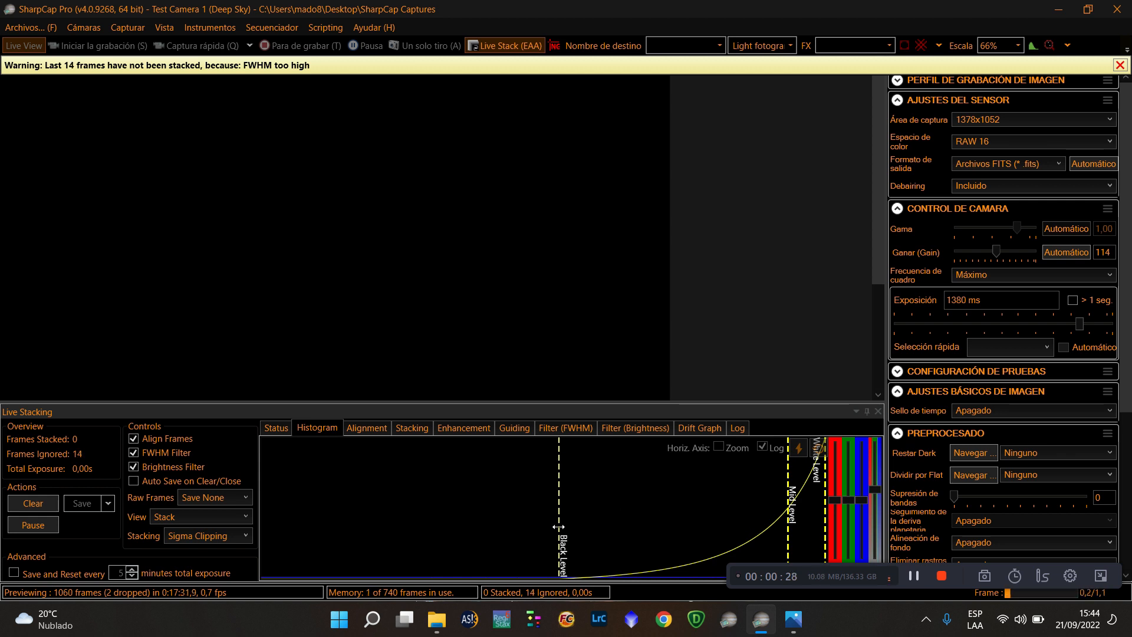
drag(960, 584, 1001, 476)
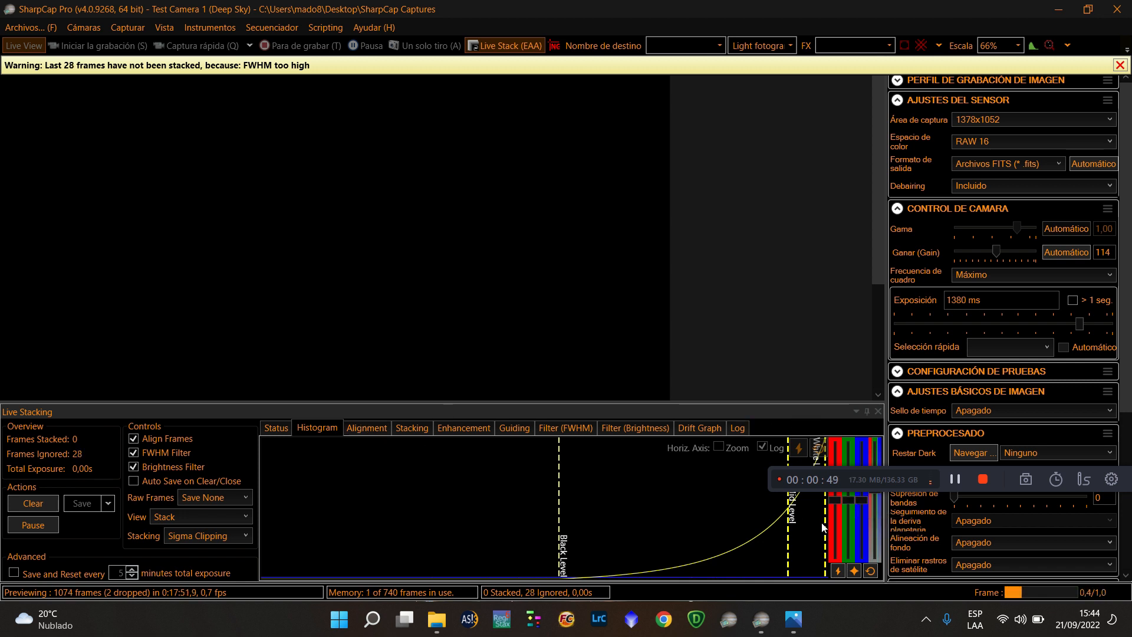
mouse_move(844, 501)
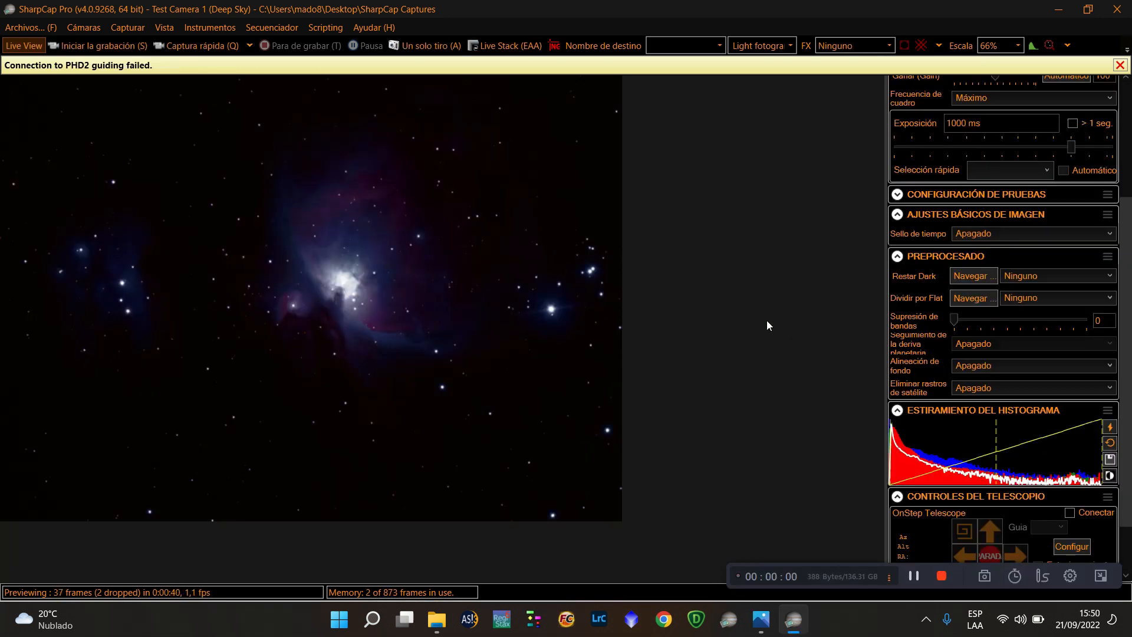
Step: Open Live Stack for the nebula preview, lower the stack histogram's mid level to brighten it, and auto-stretch the stacked image
click(518, 46)
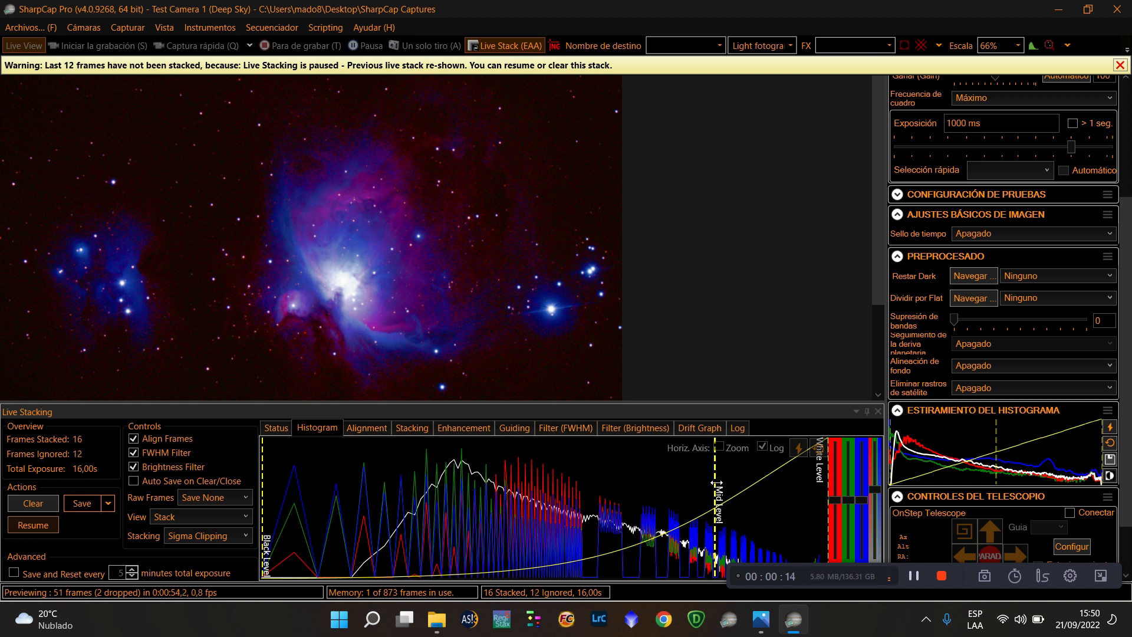
drag(718, 487, 648, 507)
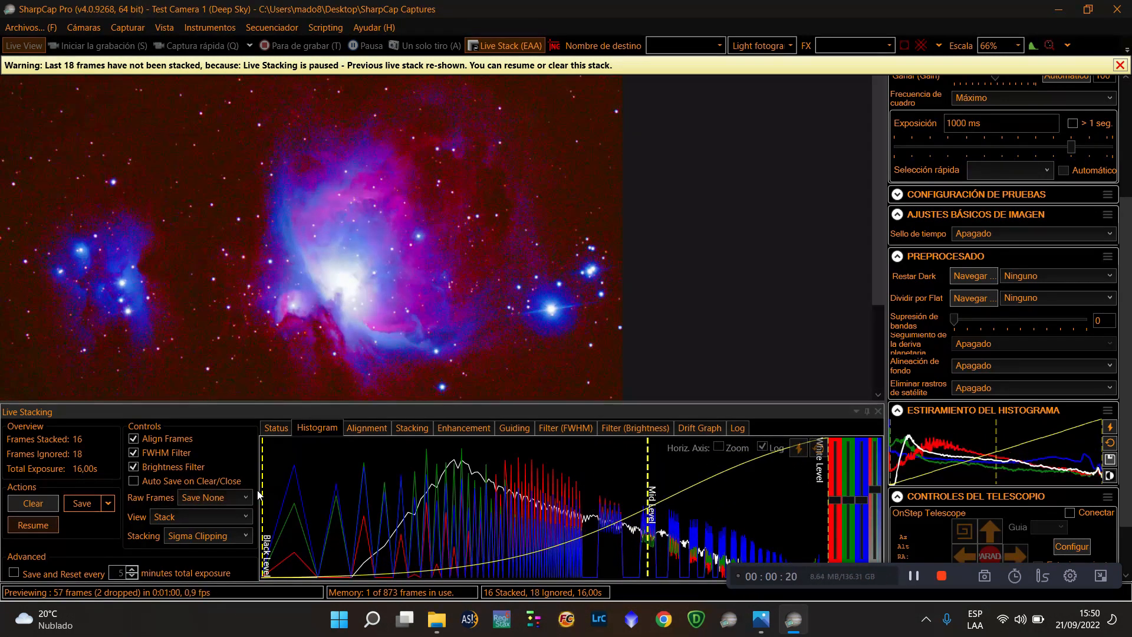
mouse_move(265, 492)
mouse_down()
mouse_move(571, 505)
mouse_move(263, 507)
mouse_up()
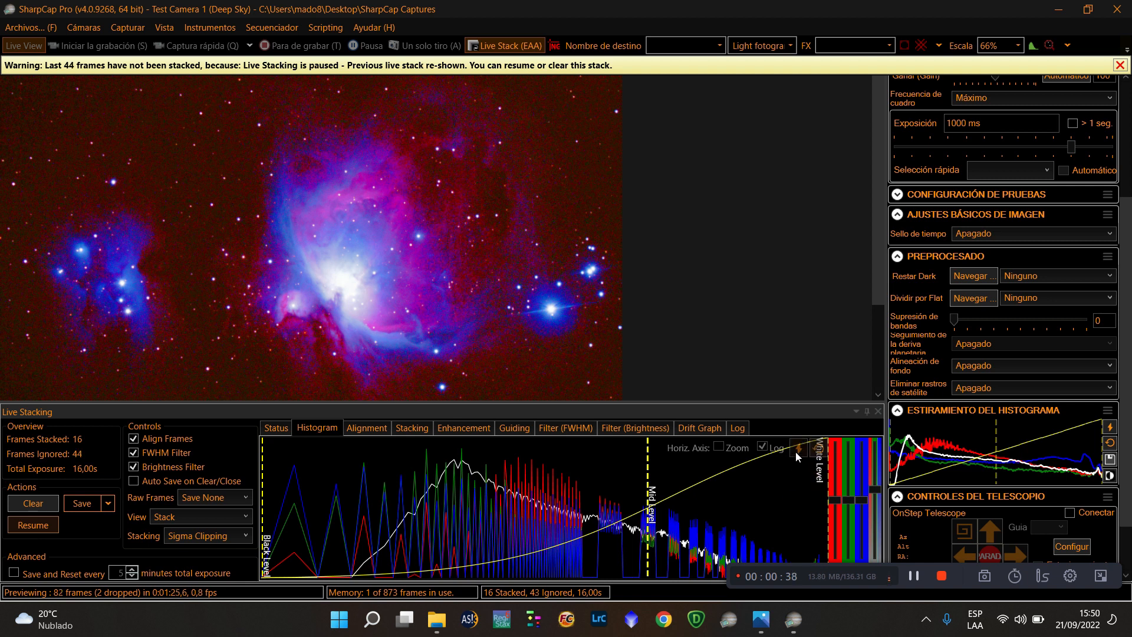
click(797, 449)
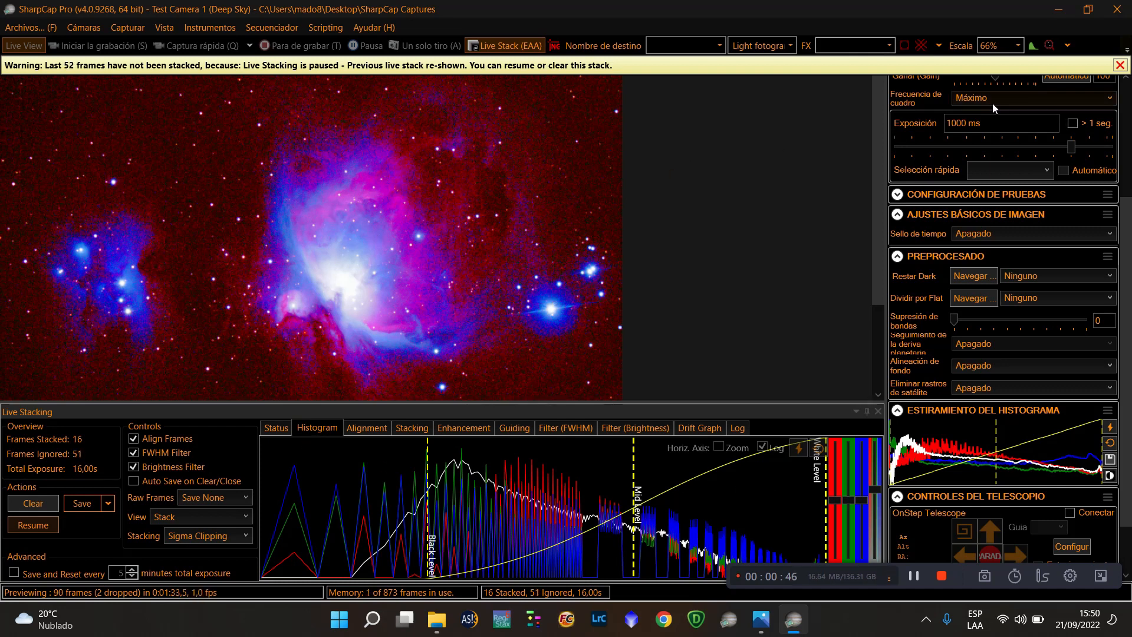
click(1120, 66)
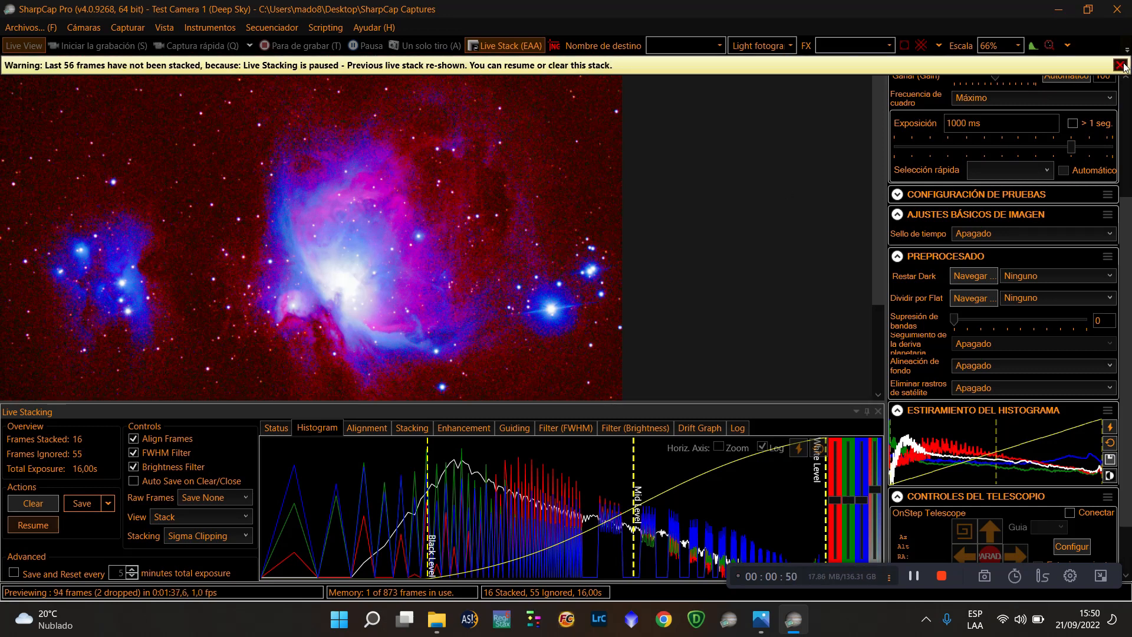
click(1120, 66)
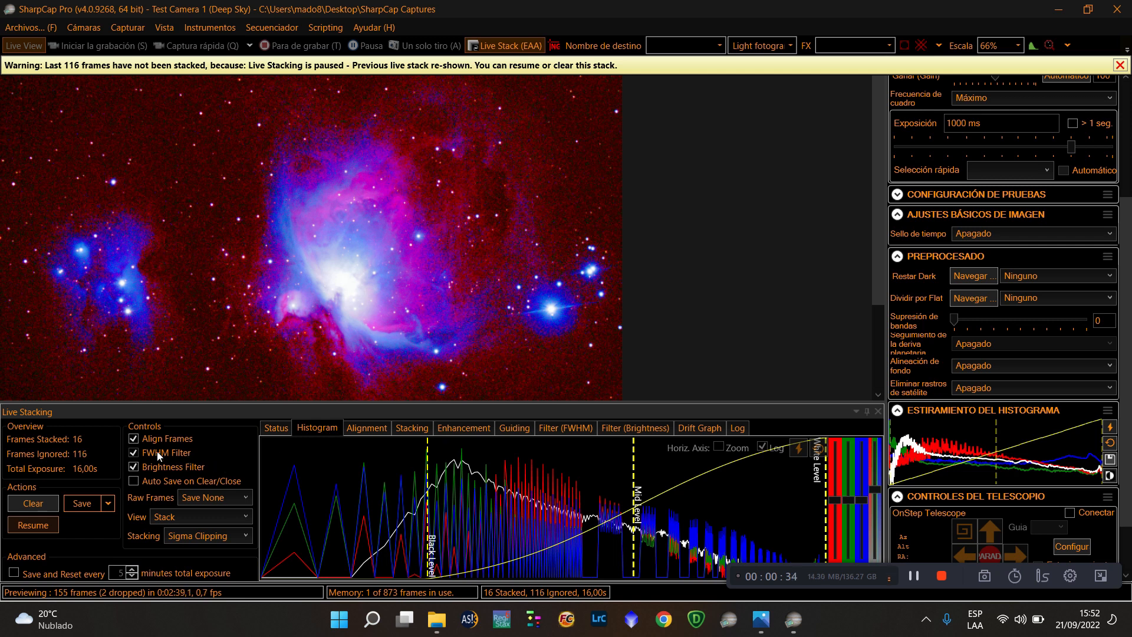
Step: Raise the maximum FWHM to 4.81 in the live stacking FWHM filter settings
click(567, 429)
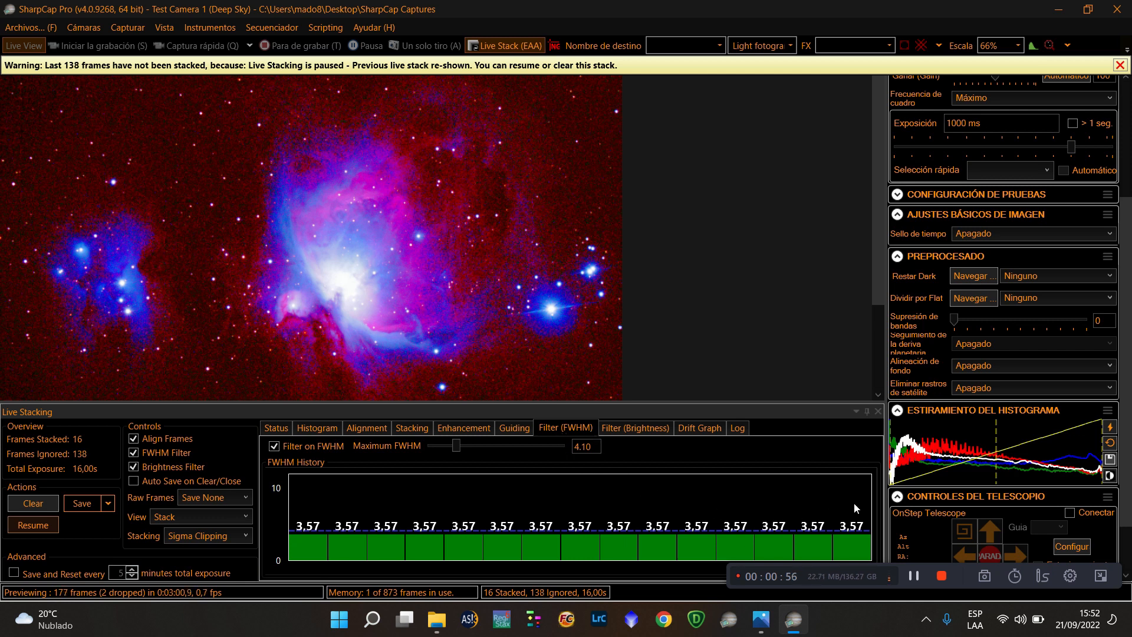
click(944, 573)
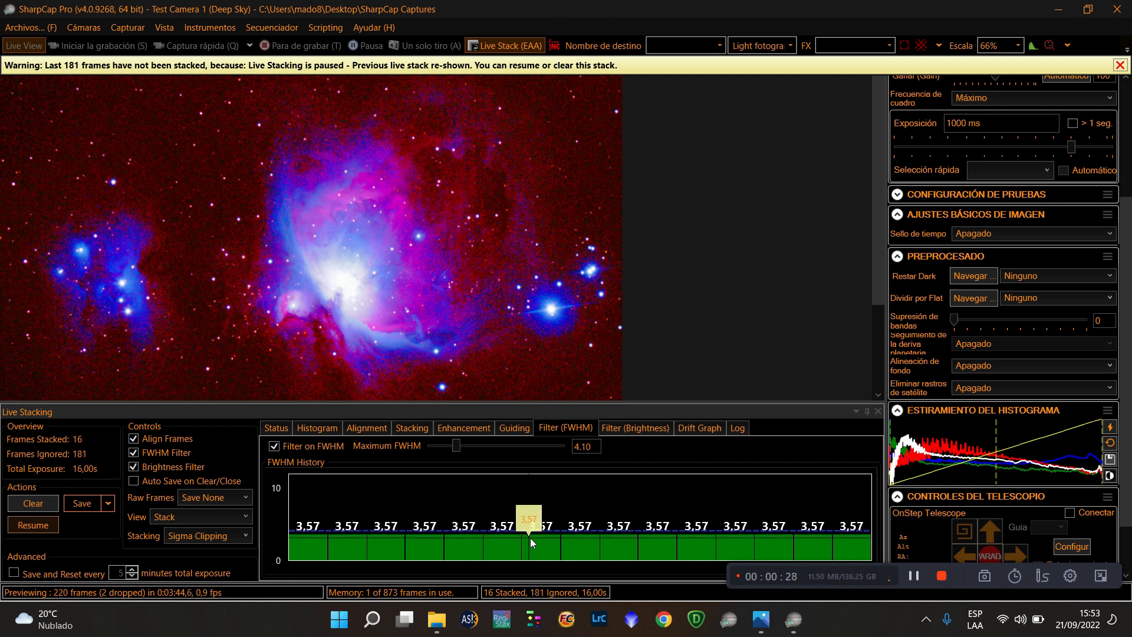
mouse_move(454, 446)
mouse_down()
mouse_move(483, 447)
mouse_move(452, 453)
mouse_move(478, 455)
mouse_move(462, 457)
mouse_up()
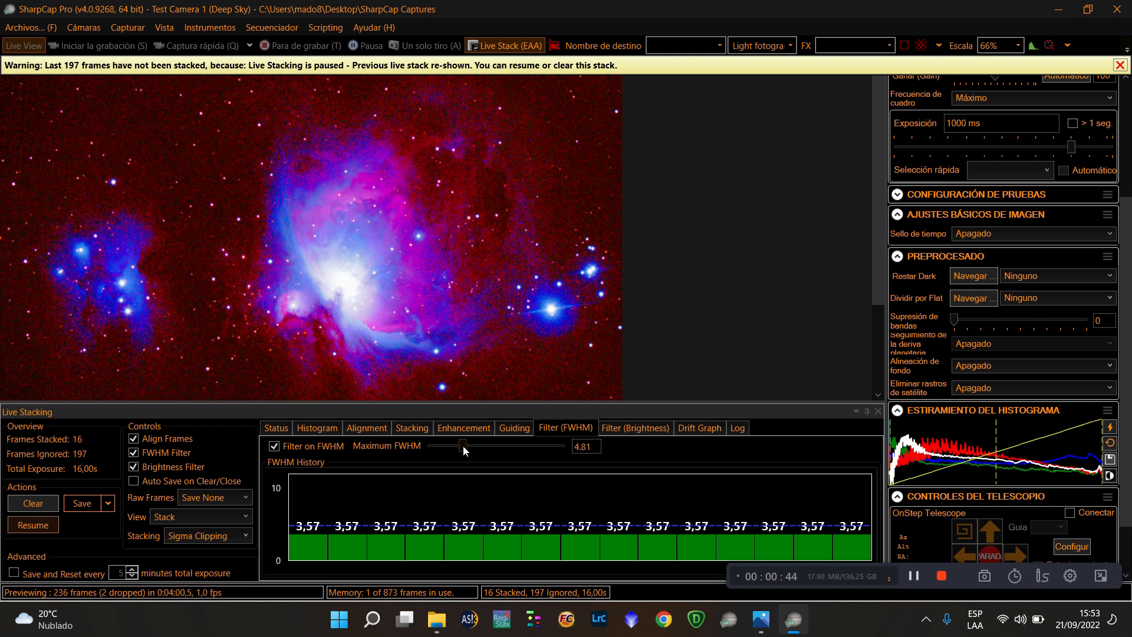
Step: Try maximum FWHM limits from 7.6 down to 4.16 and 1.96, and set the FWHM filter's limit to 4.68
mouse_move(468, 531)
drag(462, 446, 488, 449)
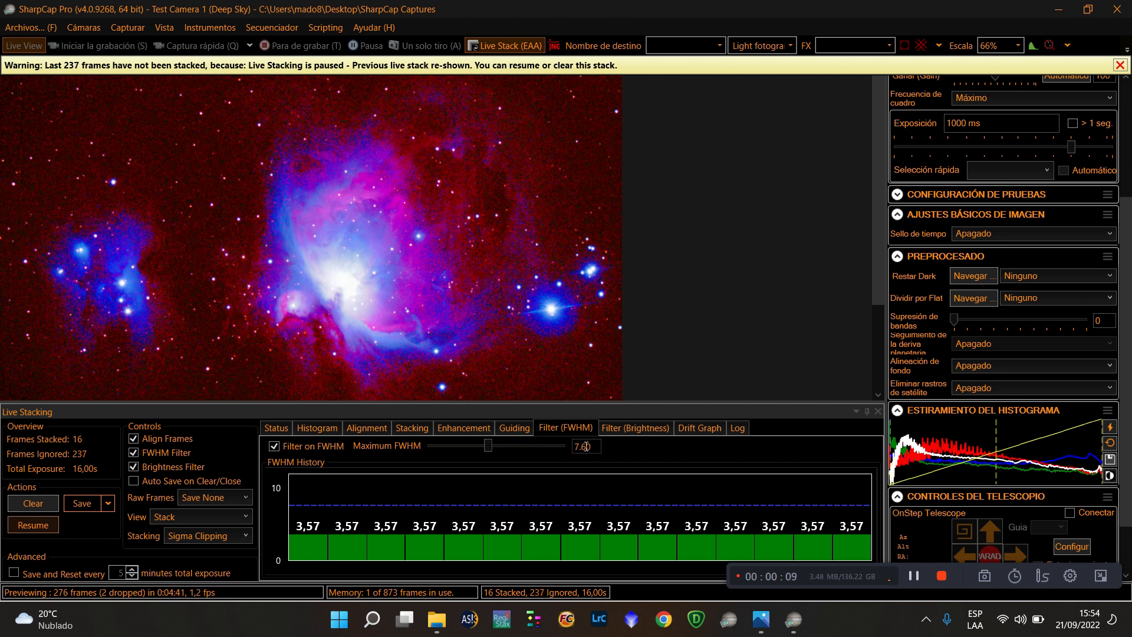
mouse_move(488, 448)
drag(488, 448, 474, 452)
drag(474, 449, 457, 461)
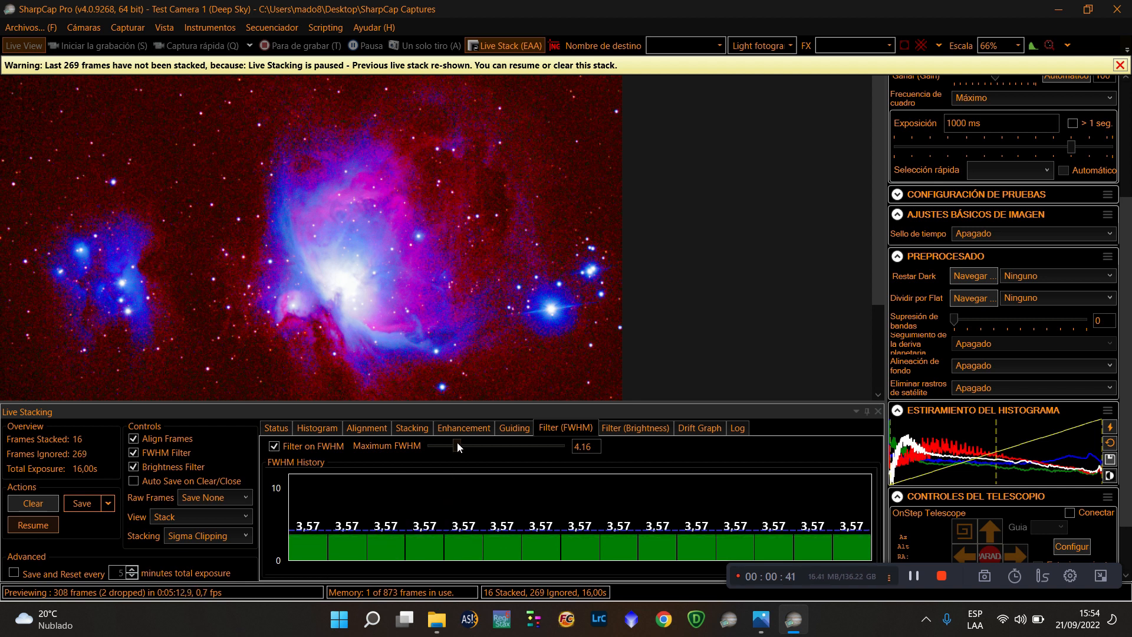
drag(458, 443, 434, 450)
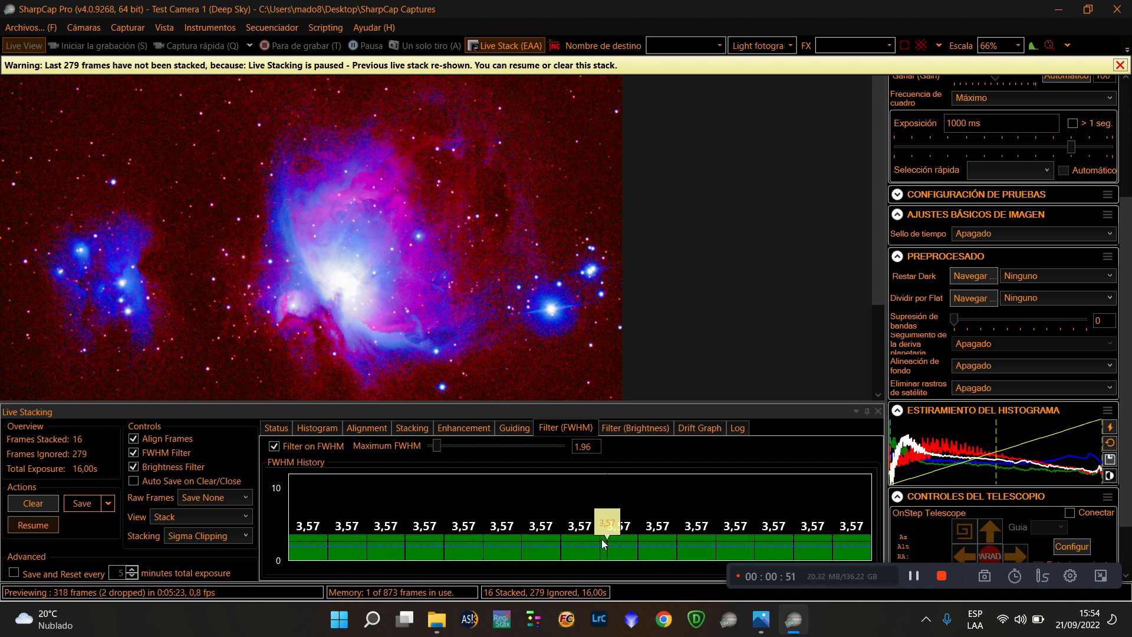
drag(437, 444, 462, 443)
click(951, 576)
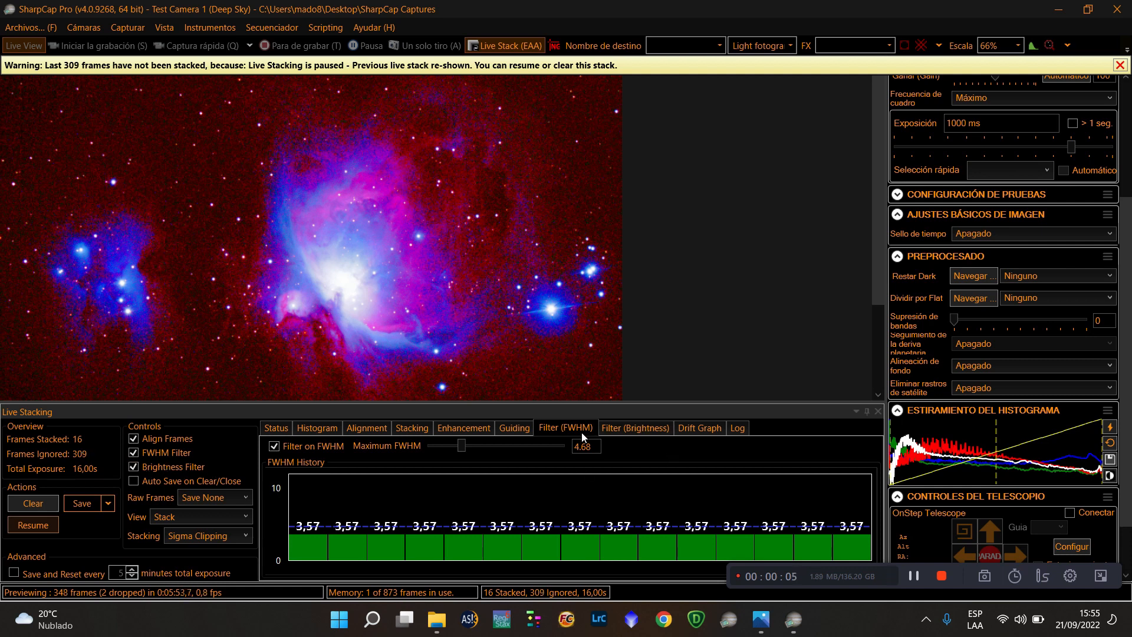
Step: Raise the live stacking brightness filter's minimum brightness to 73.32%
click(646, 427)
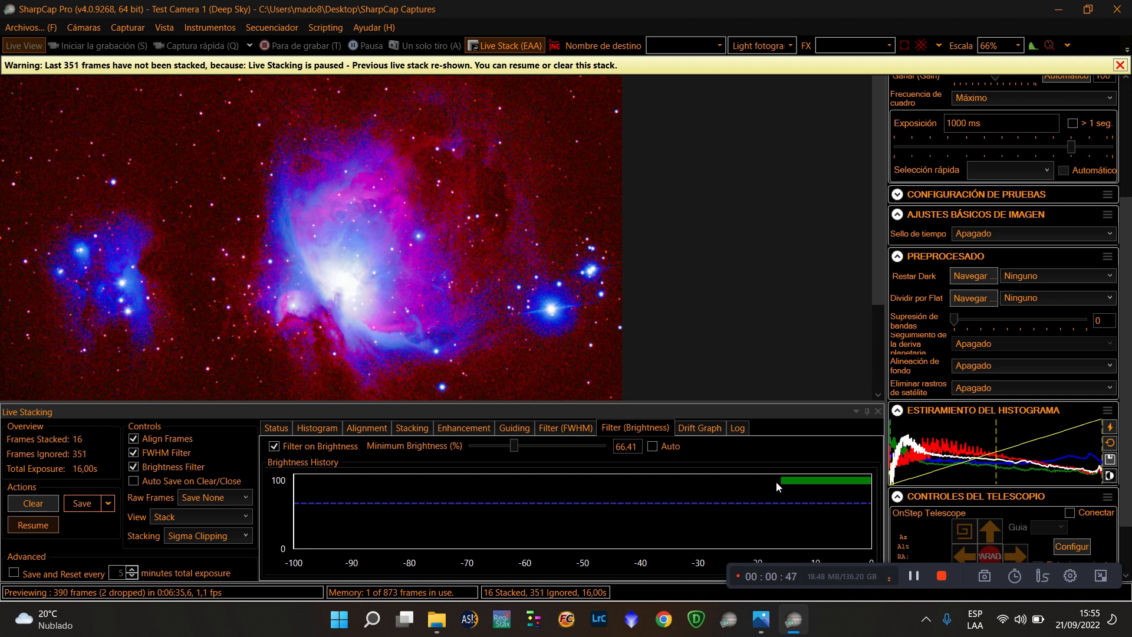
mouse_move(513, 449)
mouse_down()
mouse_move(559, 443)
mouse_move(531, 444)
mouse_up()
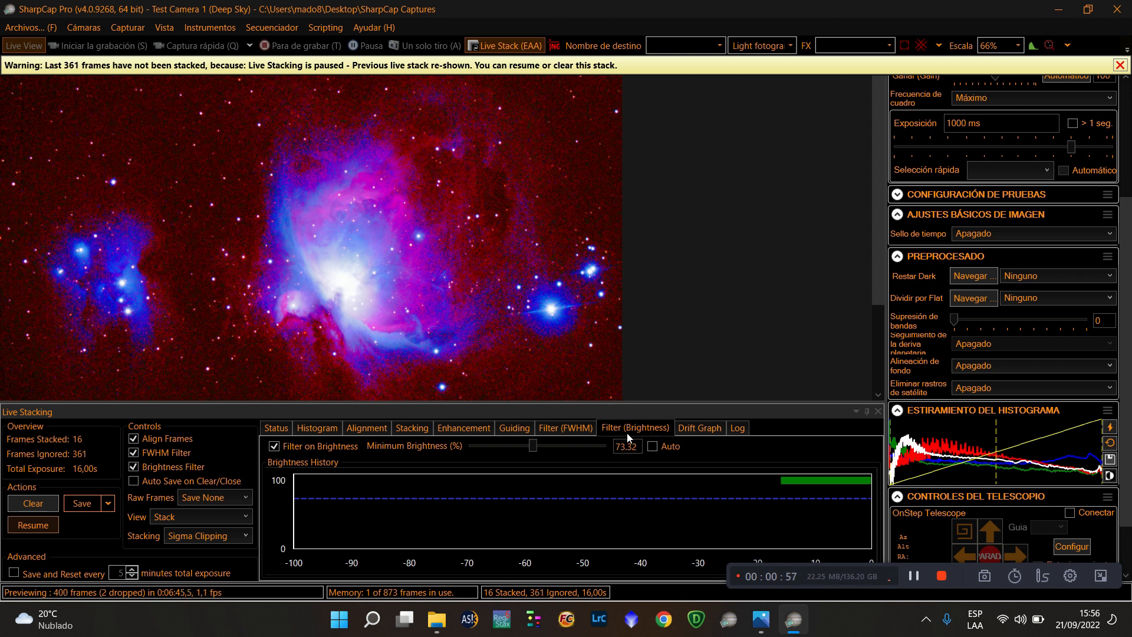
click(942, 575)
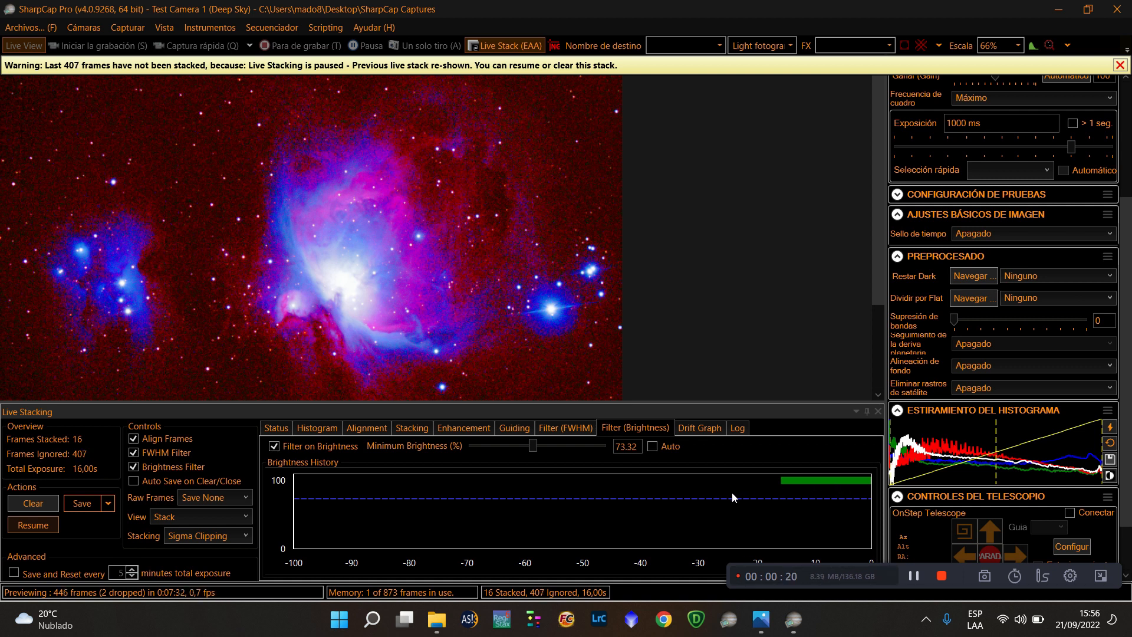
Step: Compare the FWHM filter and brightness filter thresholds with their frame histories
click(557, 427)
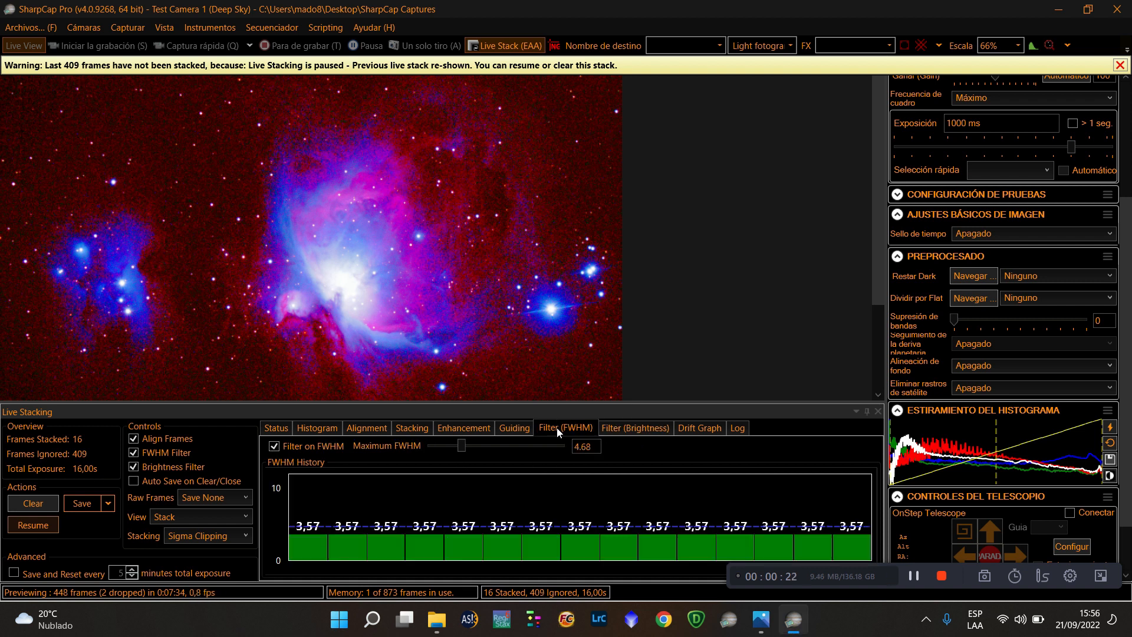
click(641, 429)
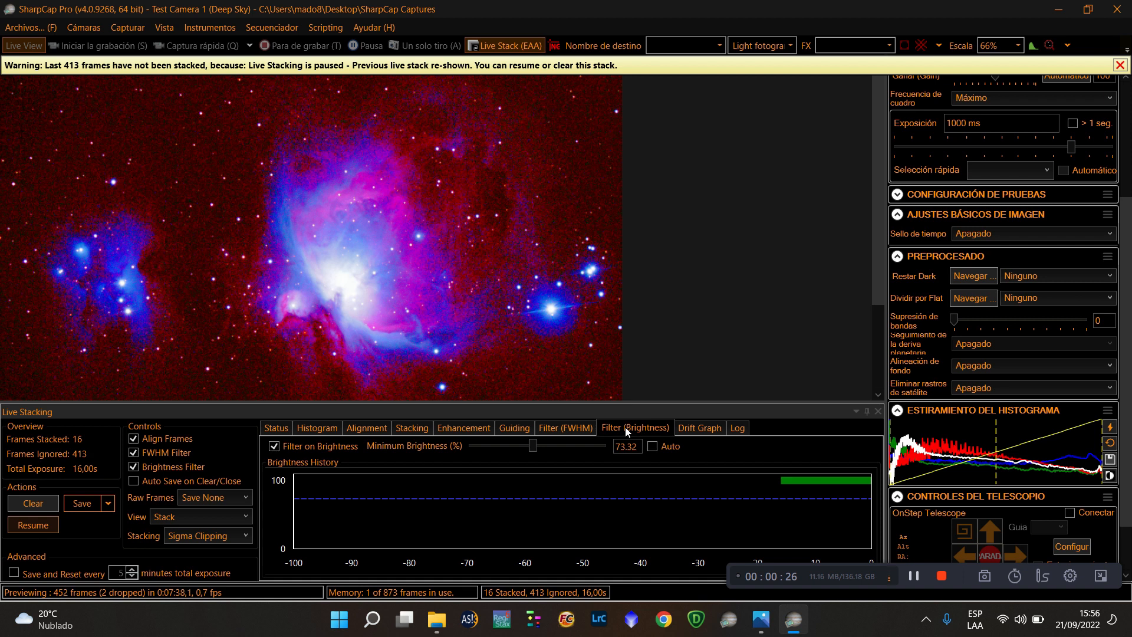
click(584, 429)
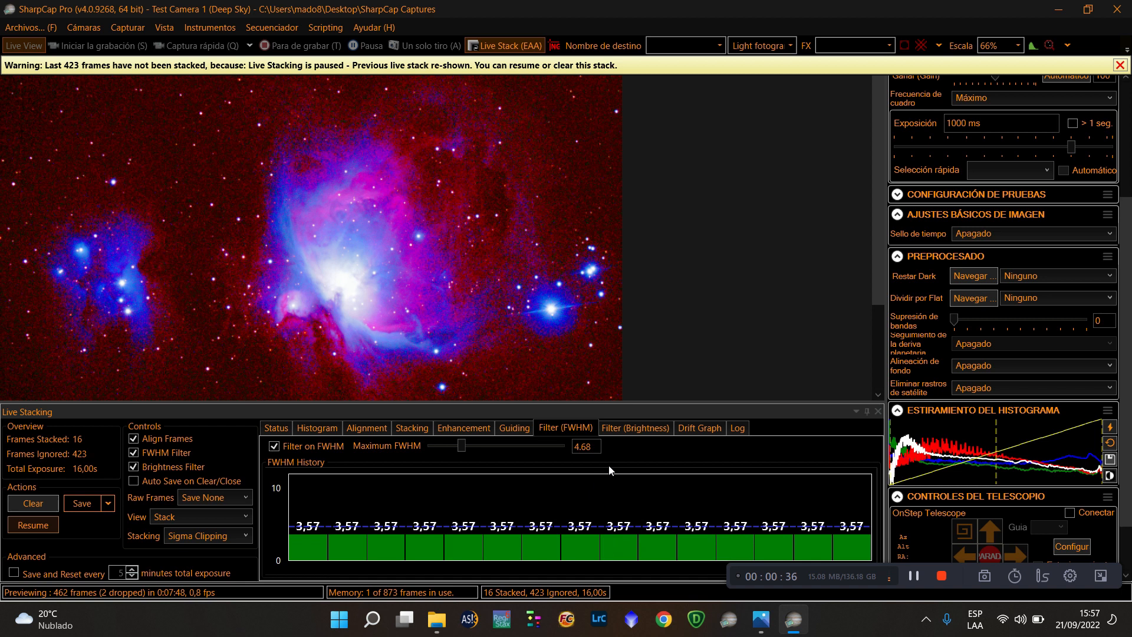
click(642, 428)
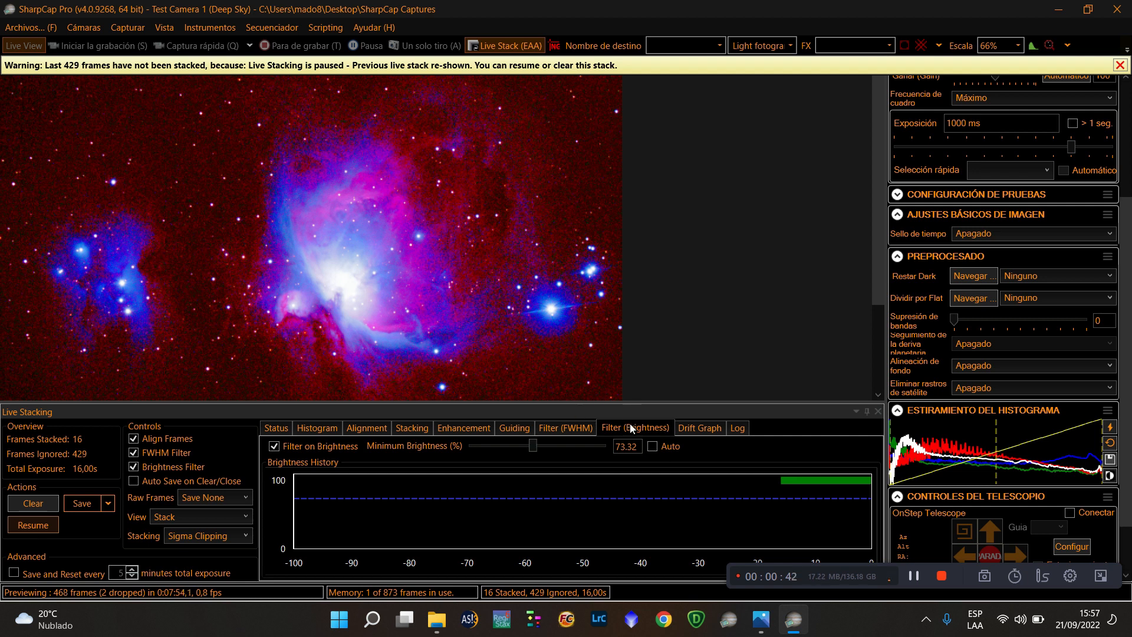
mouse_move(580, 442)
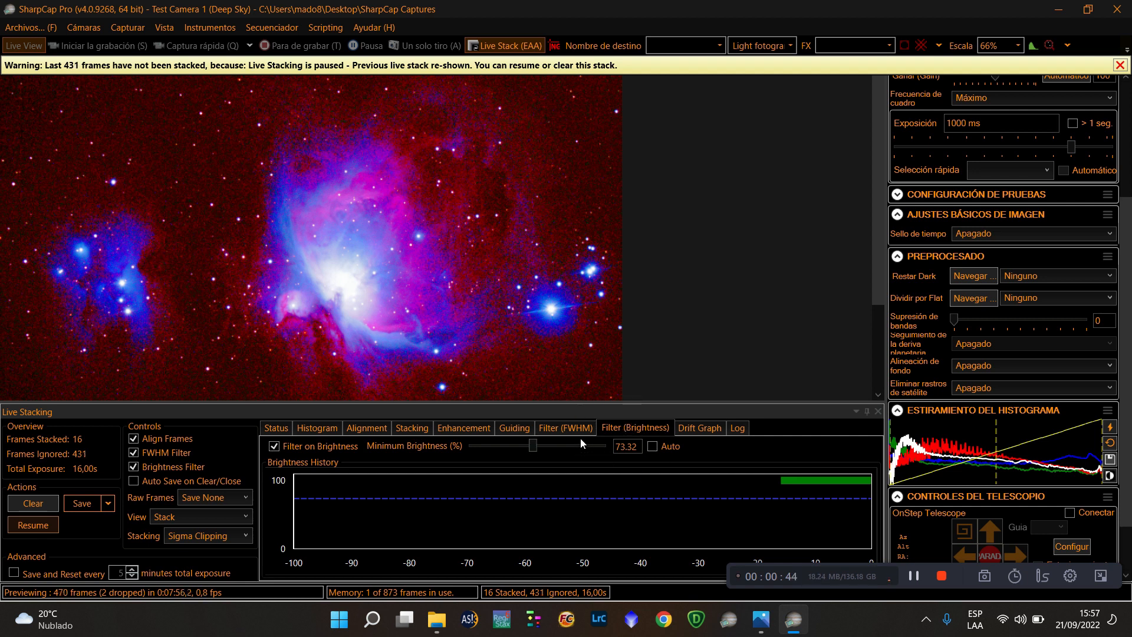
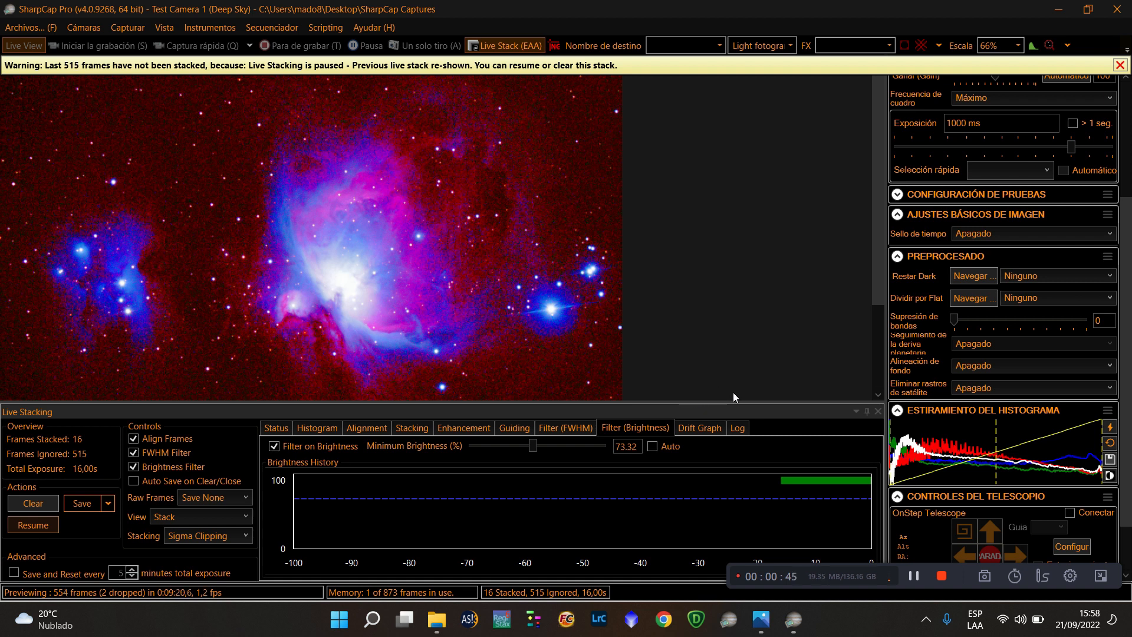
click(914, 575)
click(914, 576)
click(941, 576)
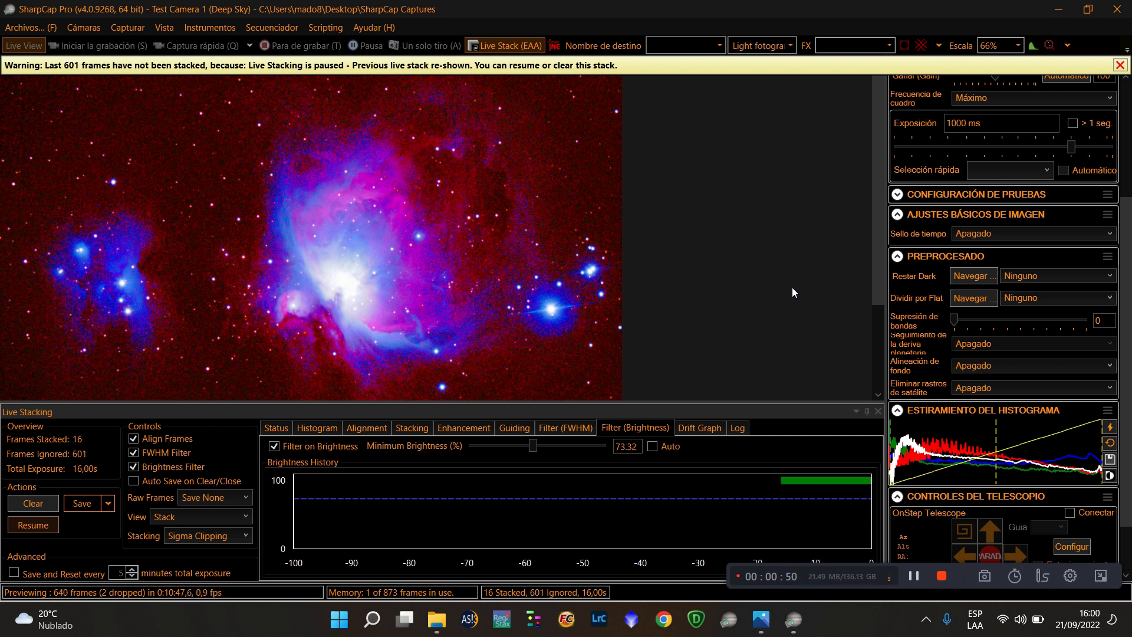
click(941, 580)
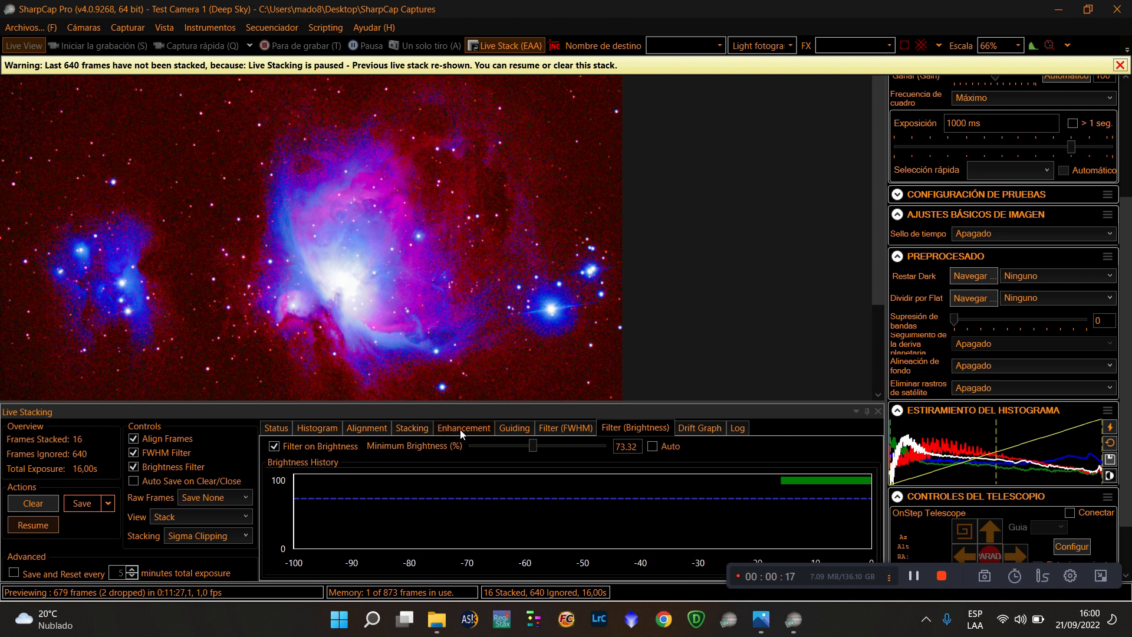
Step: Review the live stacking alignment settings and the available stacking algorithms, keeping Sigma Clipping selected
click(379, 429)
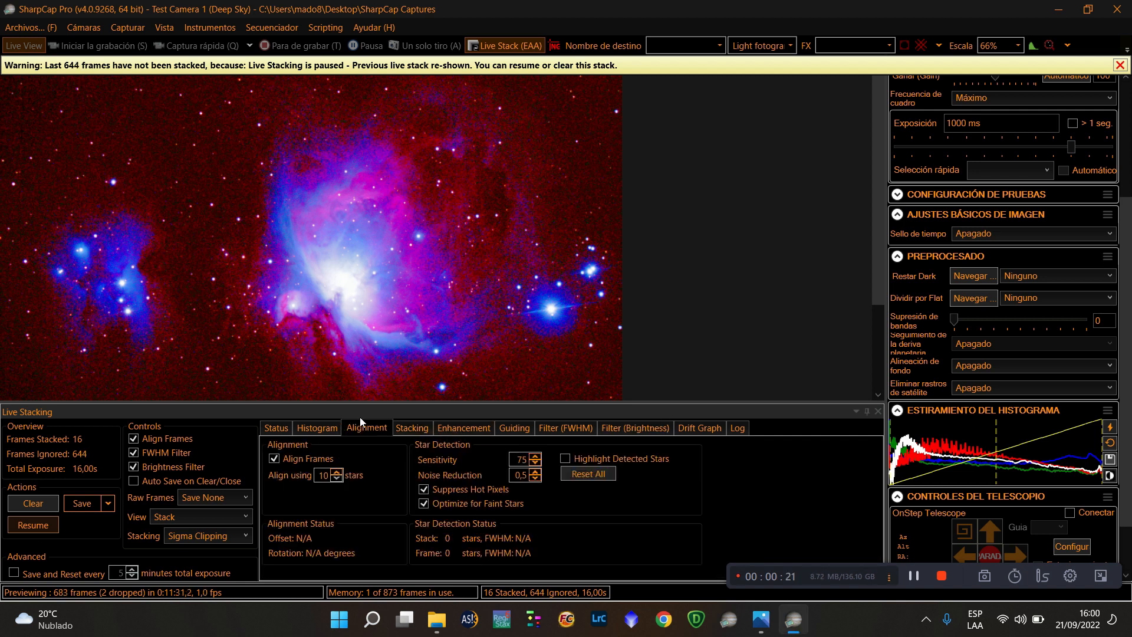
click(401, 431)
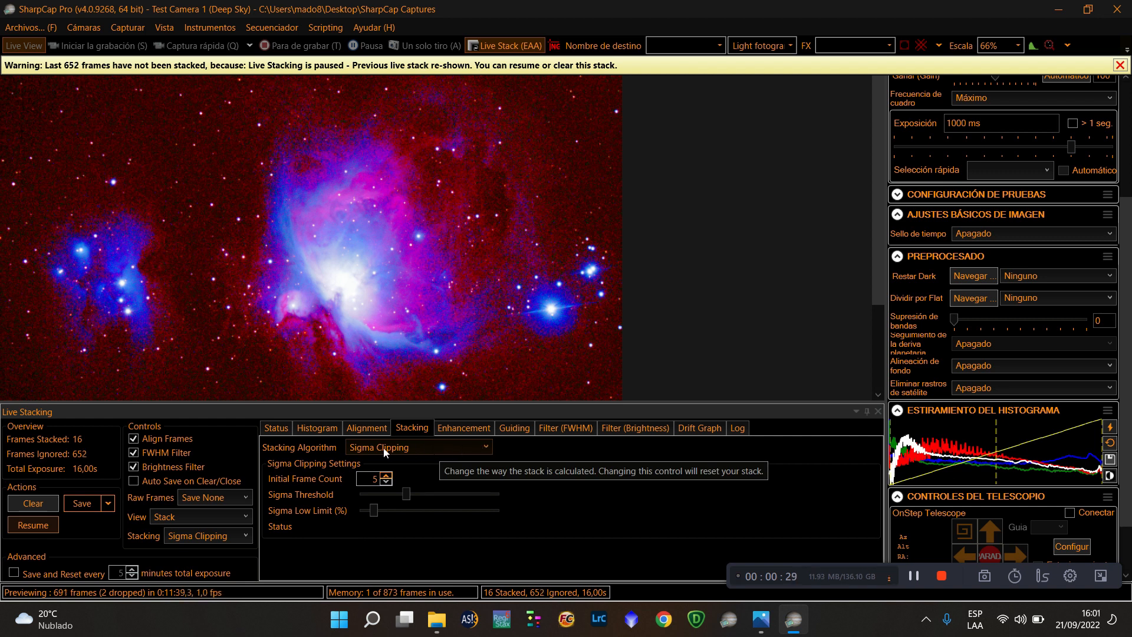
click(430, 448)
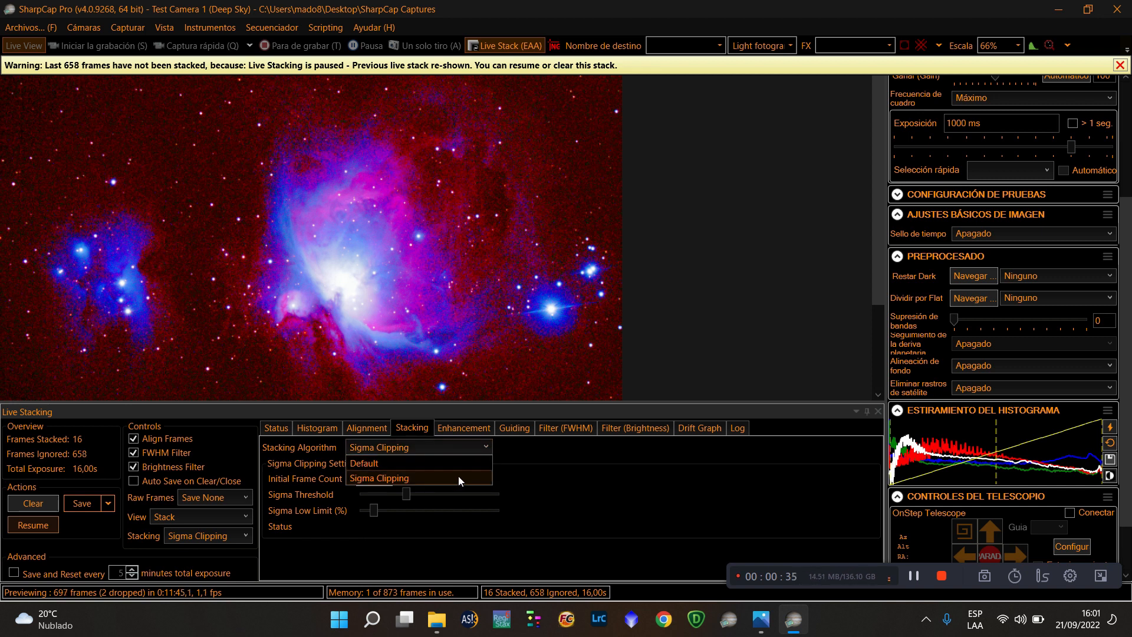
click(916, 578)
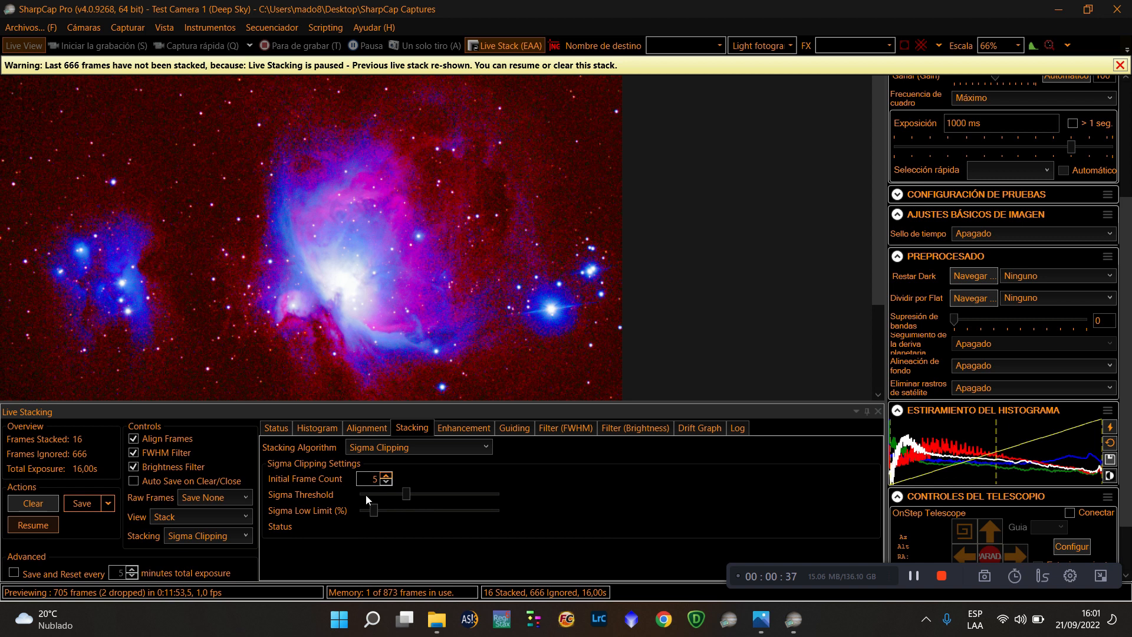
click(403, 452)
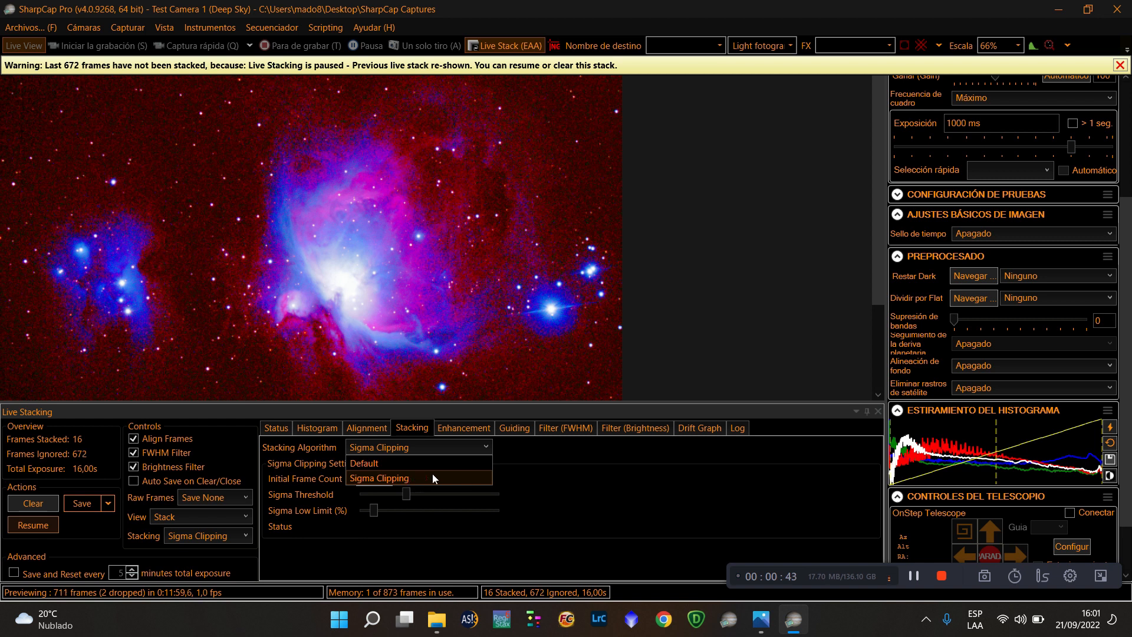
click(487, 446)
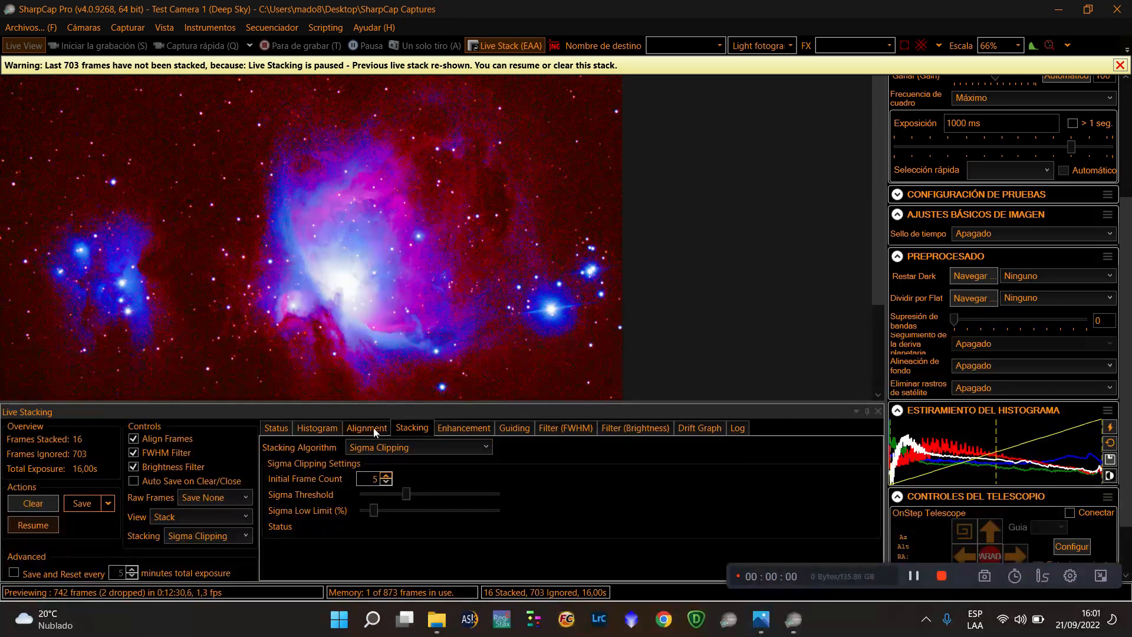
Step: Try a higher number of stars for frame alignment, and restore it to 10 stars
click(373, 427)
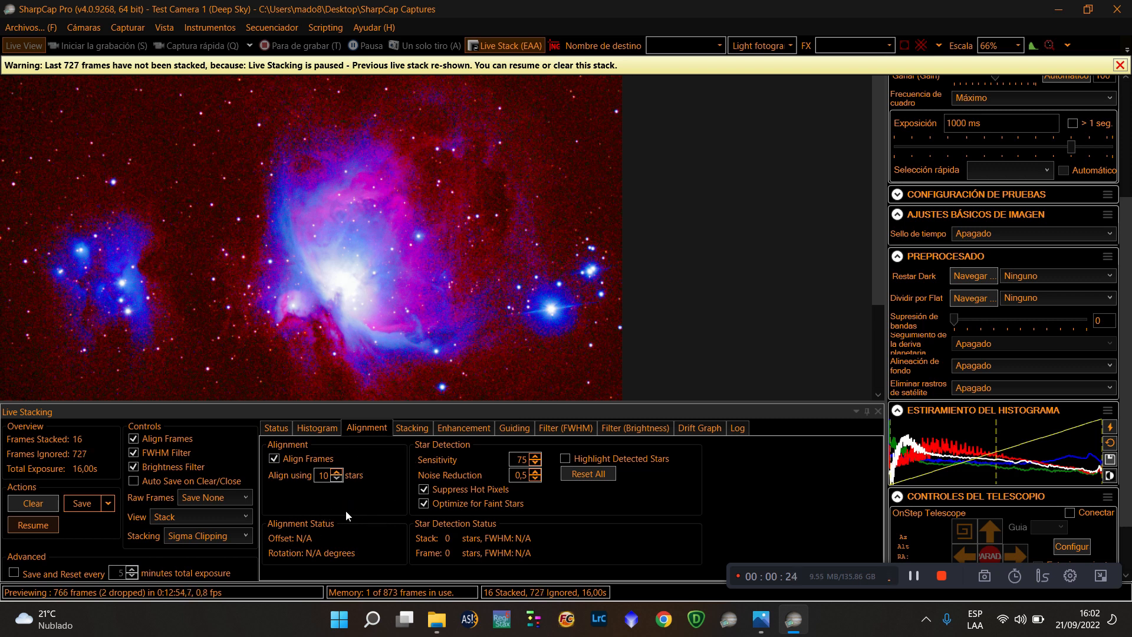
click(337, 472)
click(336, 472)
click(337, 471)
click(336, 471)
click(336, 471)
click(334, 478)
click(334, 479)
click(335, 479)
click(334, 478)
click(335, 479)
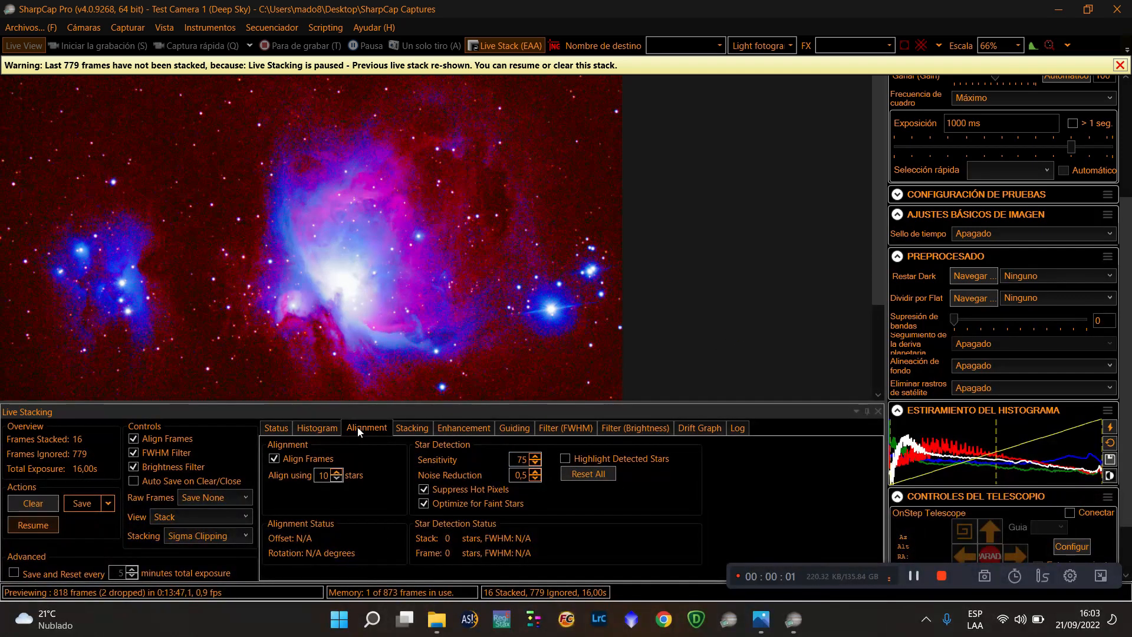
Step: Review the live stacking settings for stacking, enhancement and guiding, plus the drift graph and the log
click(413, 429)
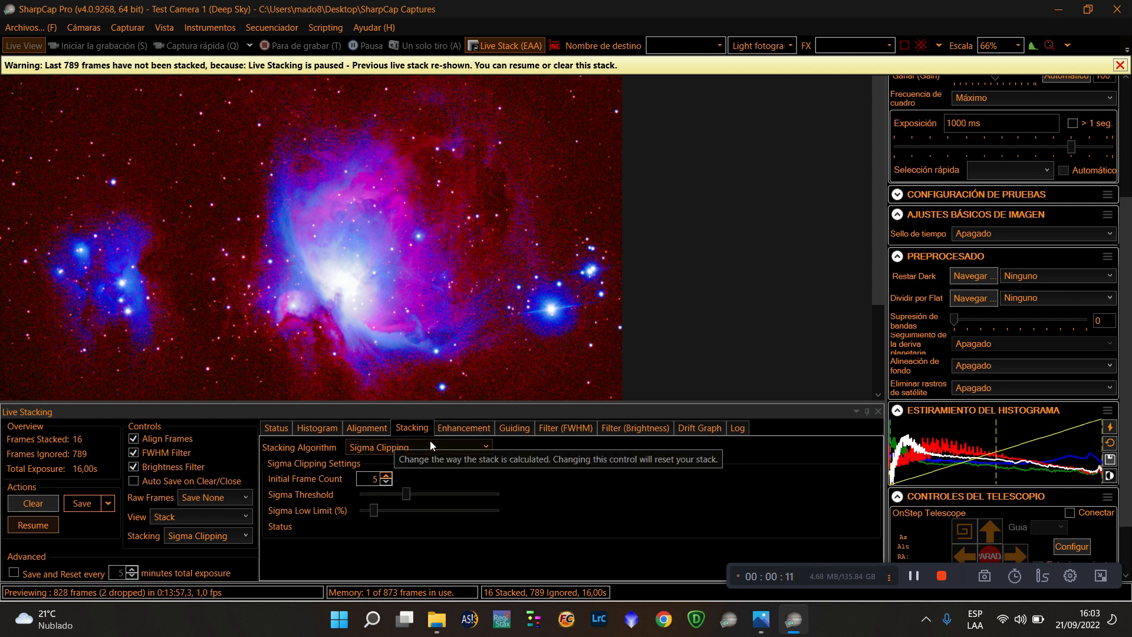
click(476, 429)
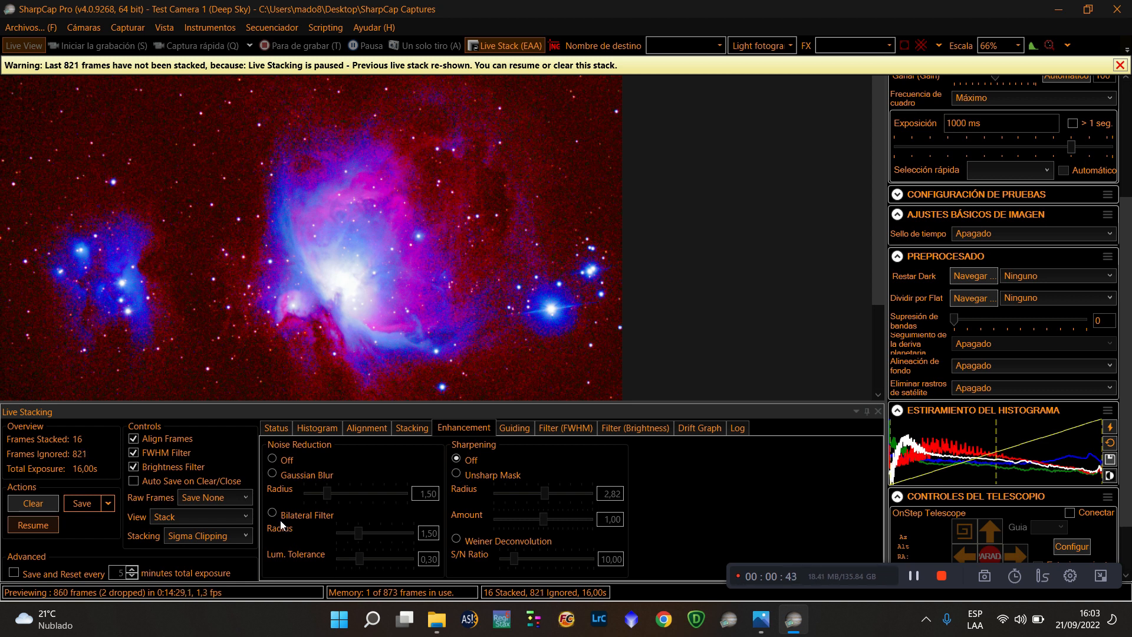
click(941, 577)
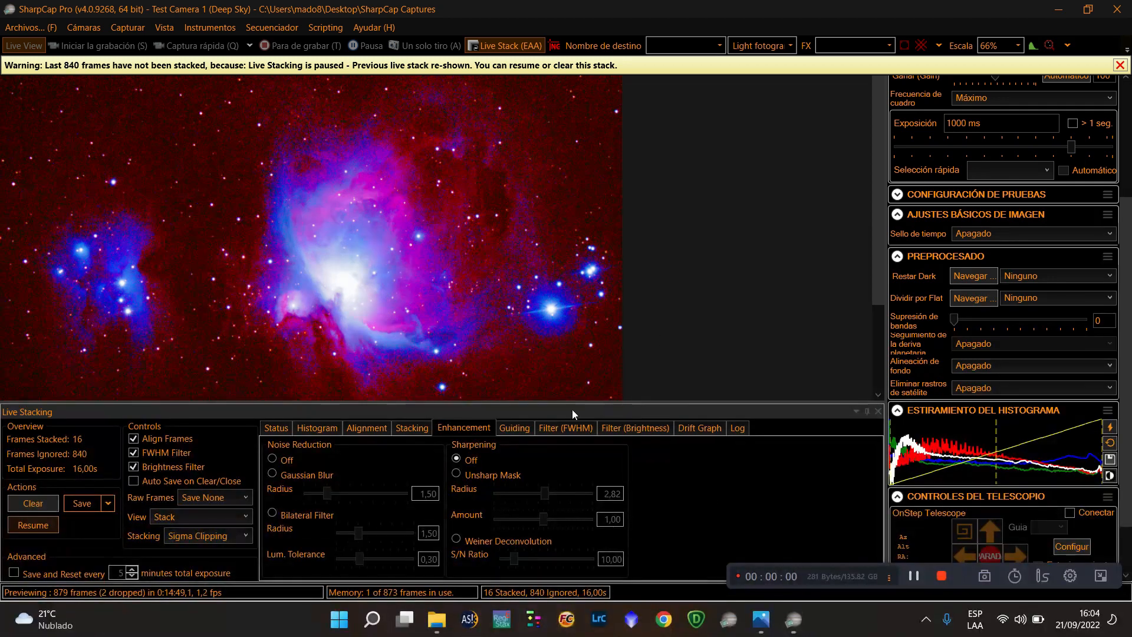
click(529, 428)
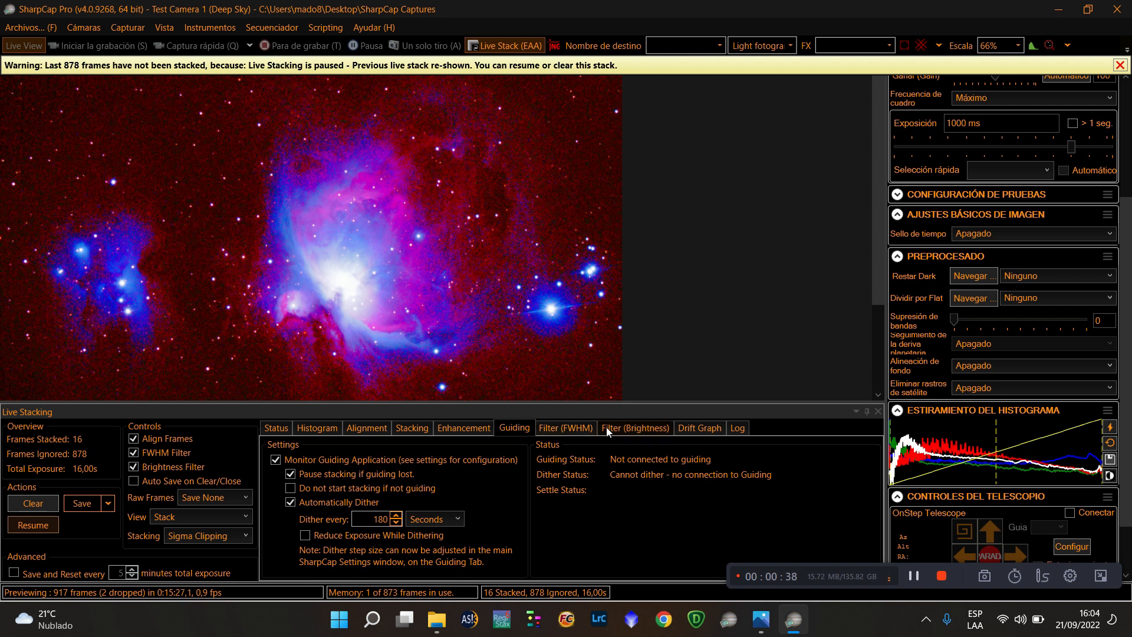
click(688, 427)
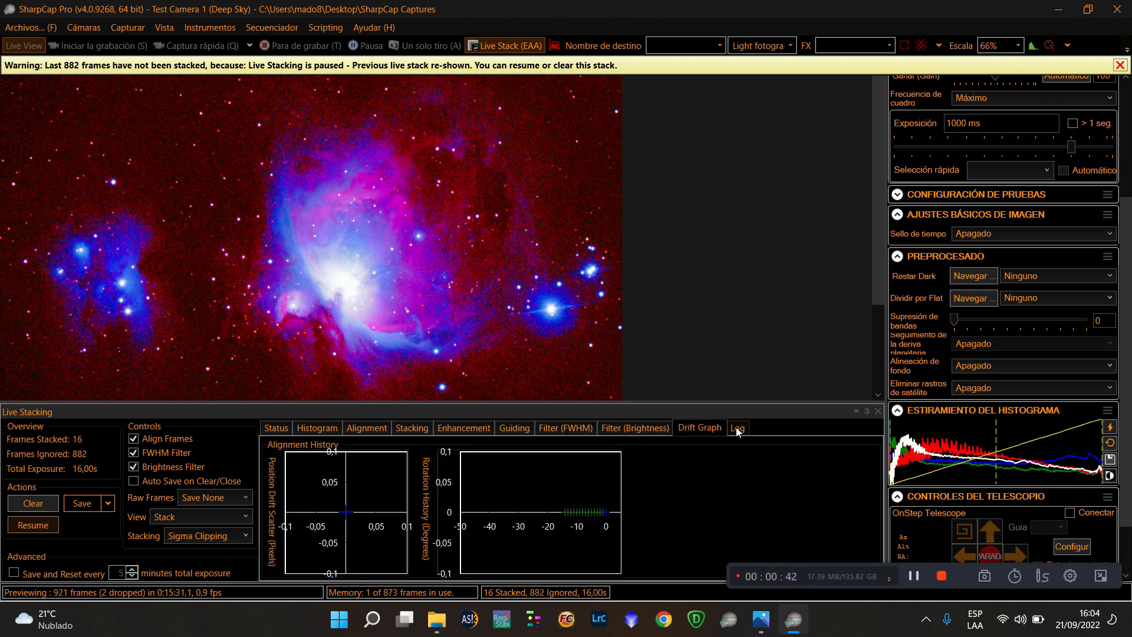
click(737, 428)
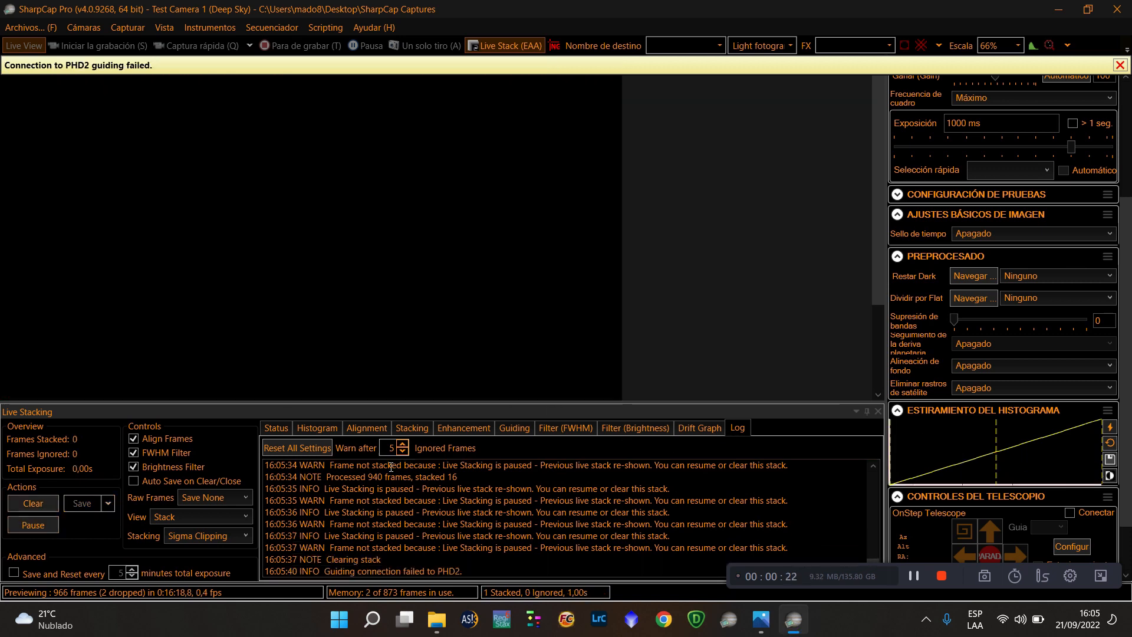
Step: Check the restarted stack's FWHM history and the available formats for saving the stack
click(561, 428)
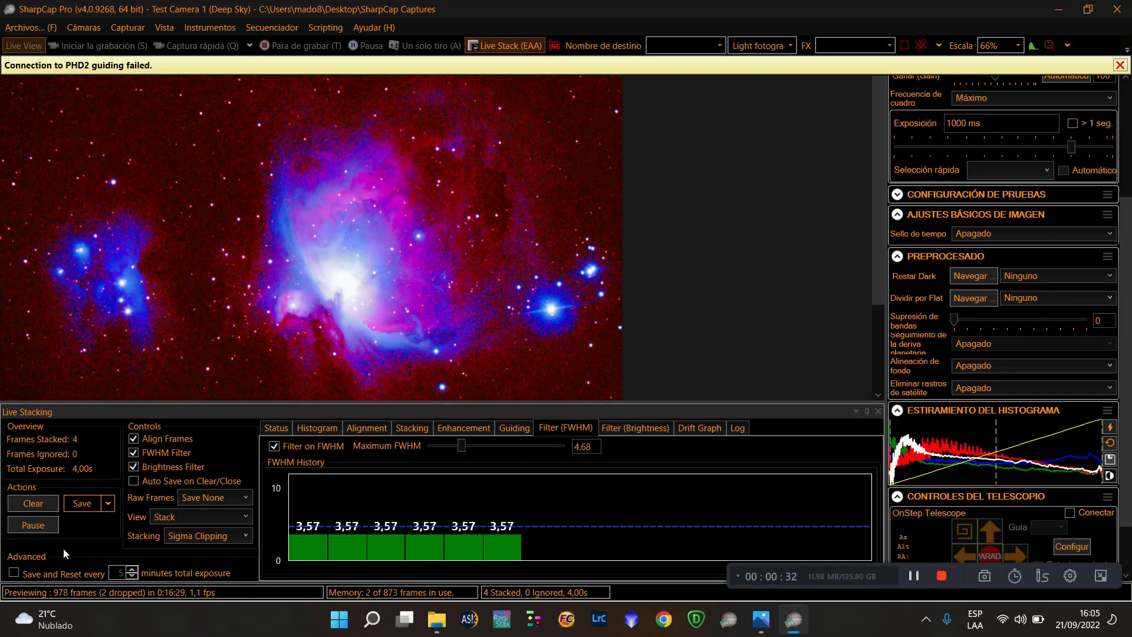
click(107, 504)
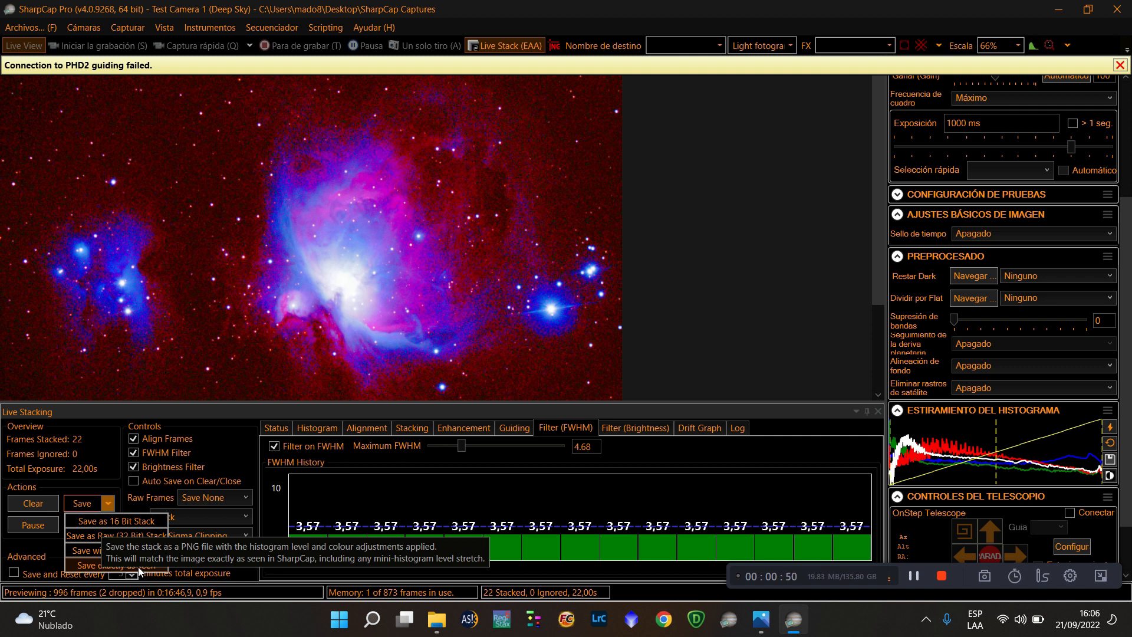
click(327, 426)
Step: Lower the black level and raise the mid level on the live stack histogram to darken the nebula background
click(326, 427)
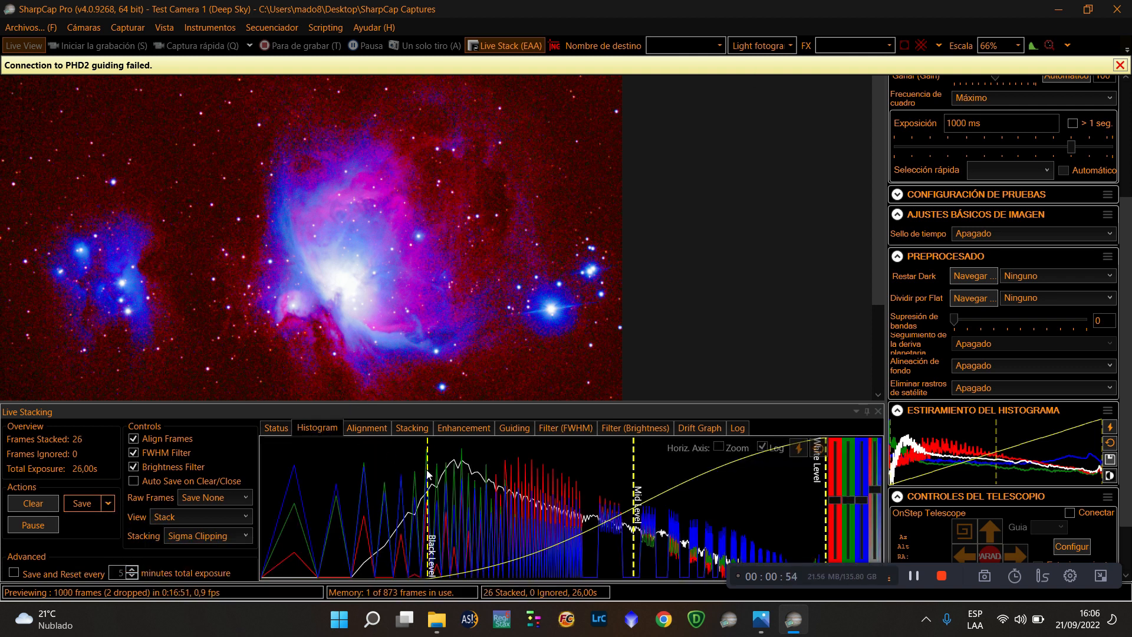
drag(428, 473, 295, 475)
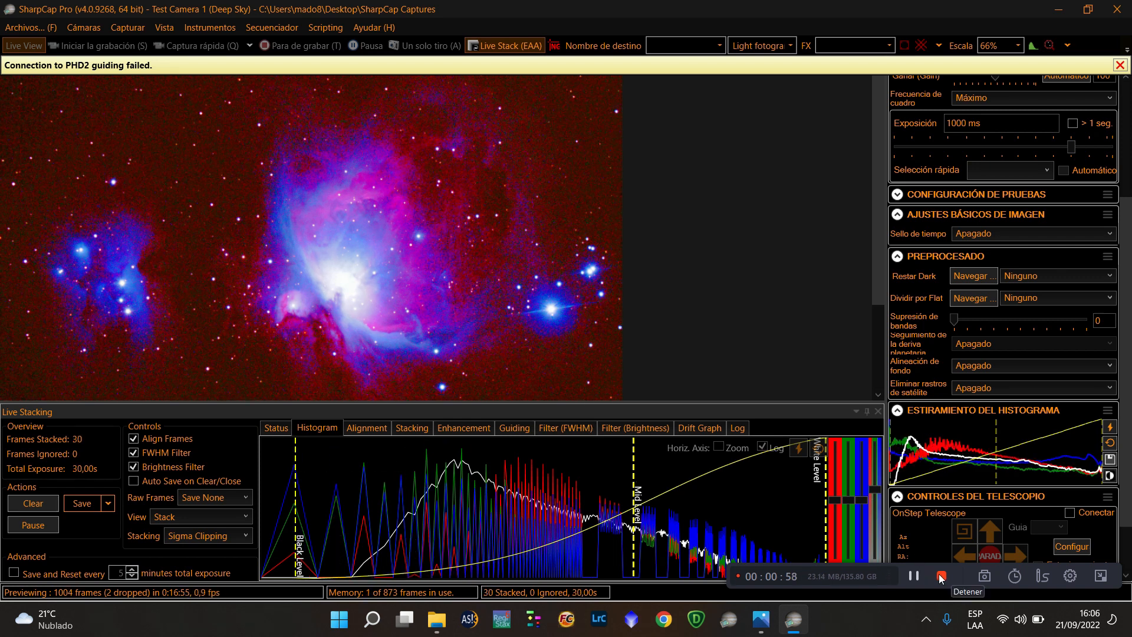
click(941, 578)
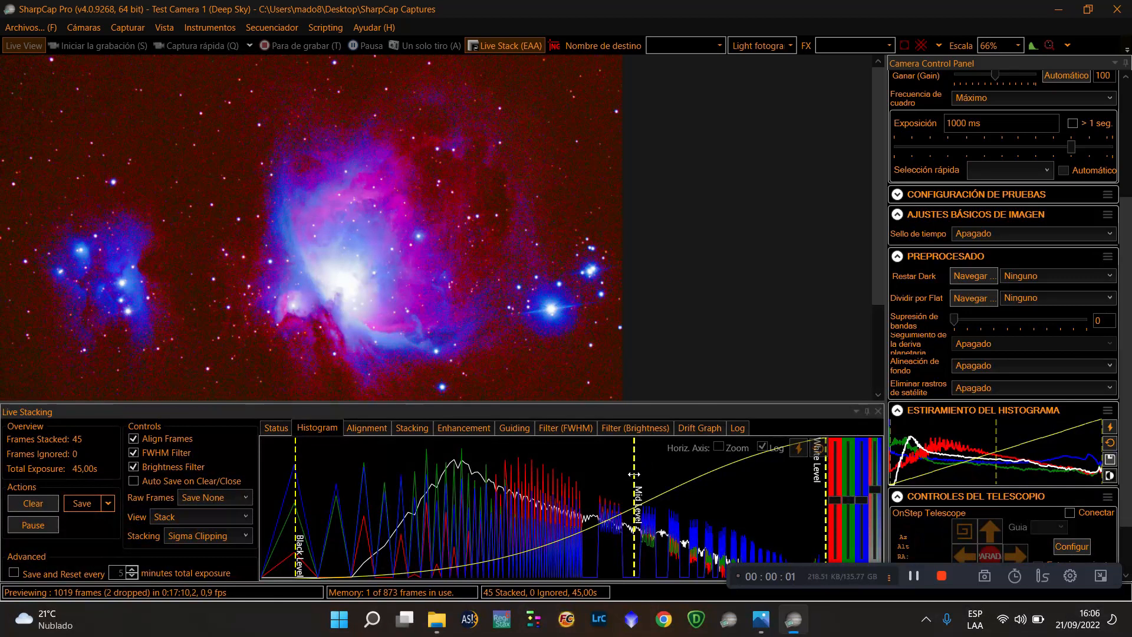
mouse_move(636, 487)
mouse_down()
mouse_move(753, 486)
mouse_move(757, 498)
mouse_up()
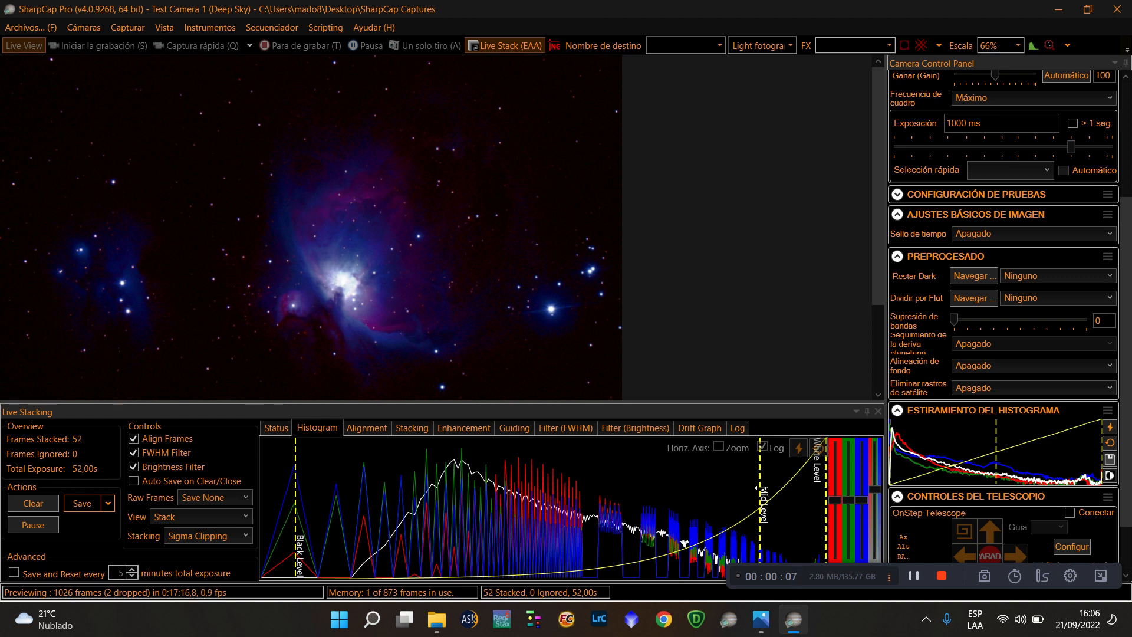
Step: Lower the mid level on the live stack histogram to brighten the nebula's faint outer regions
drag(759, 487, 719, 493)
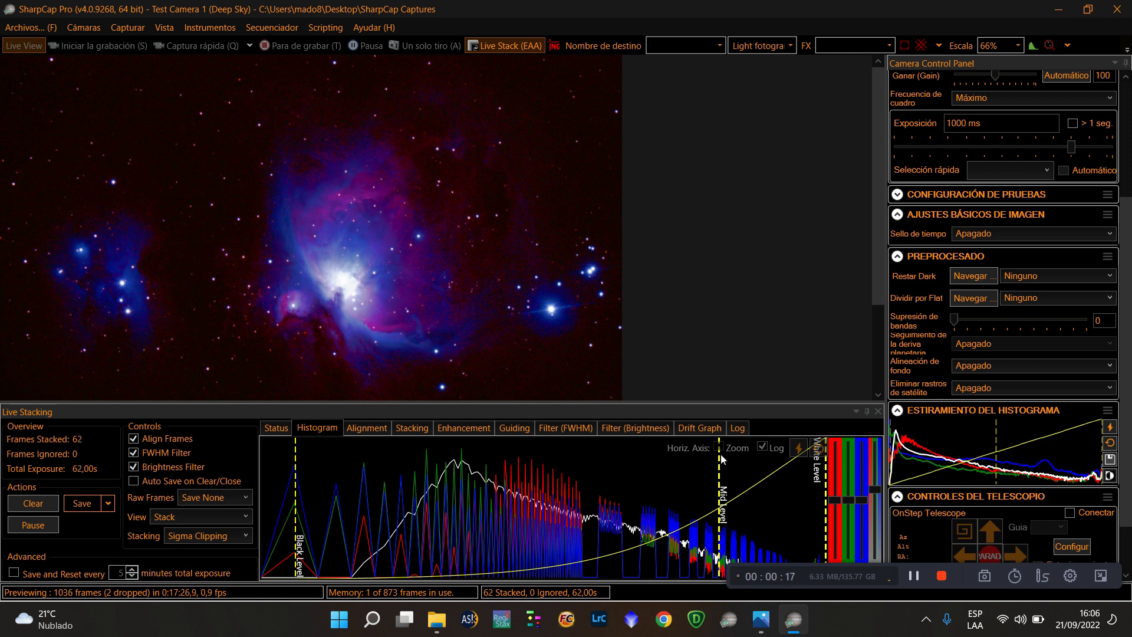
click(111, 508)
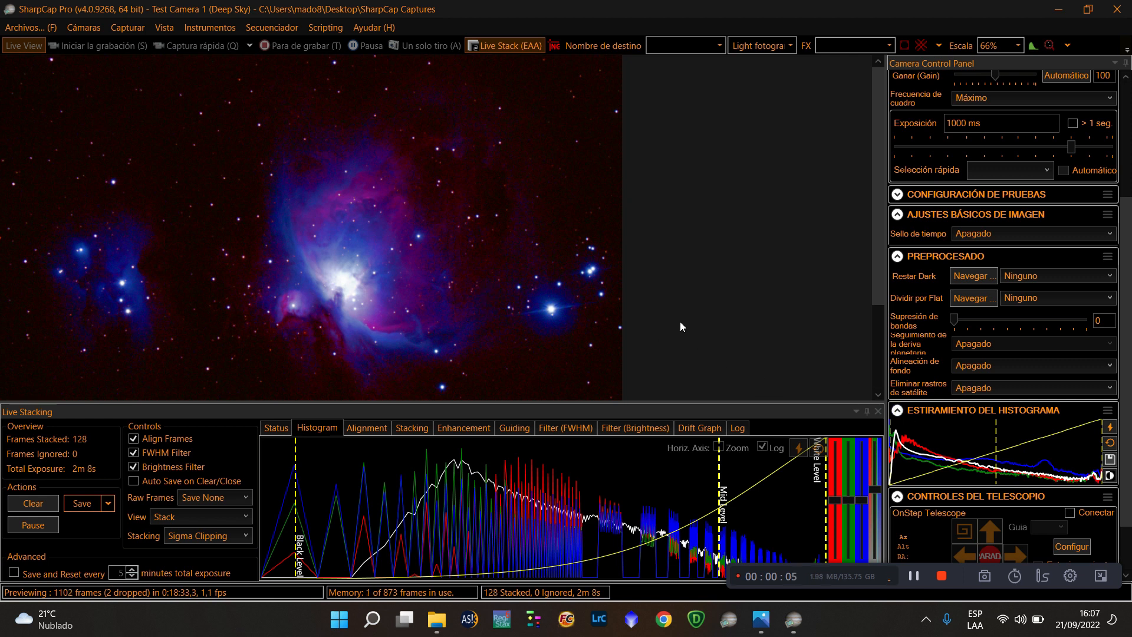
Step: Review the available sequencer and help commands, the camera's sensor, exposure and preprocessing settings, and the stacked nebula image
scroll(958, 239, down, 1)
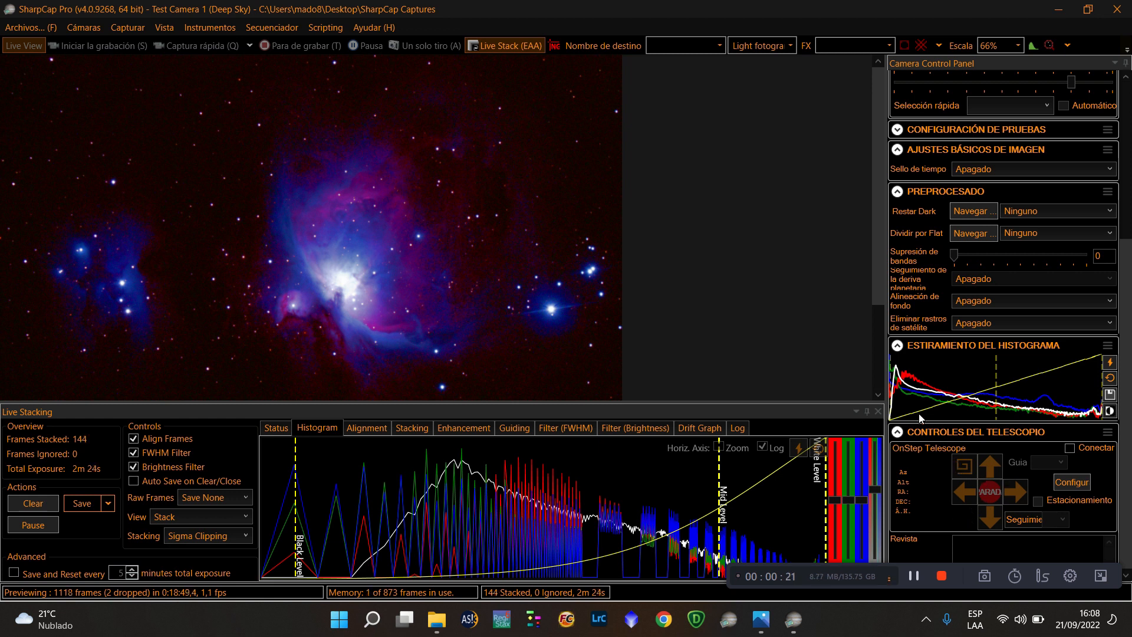
click(268, 33)
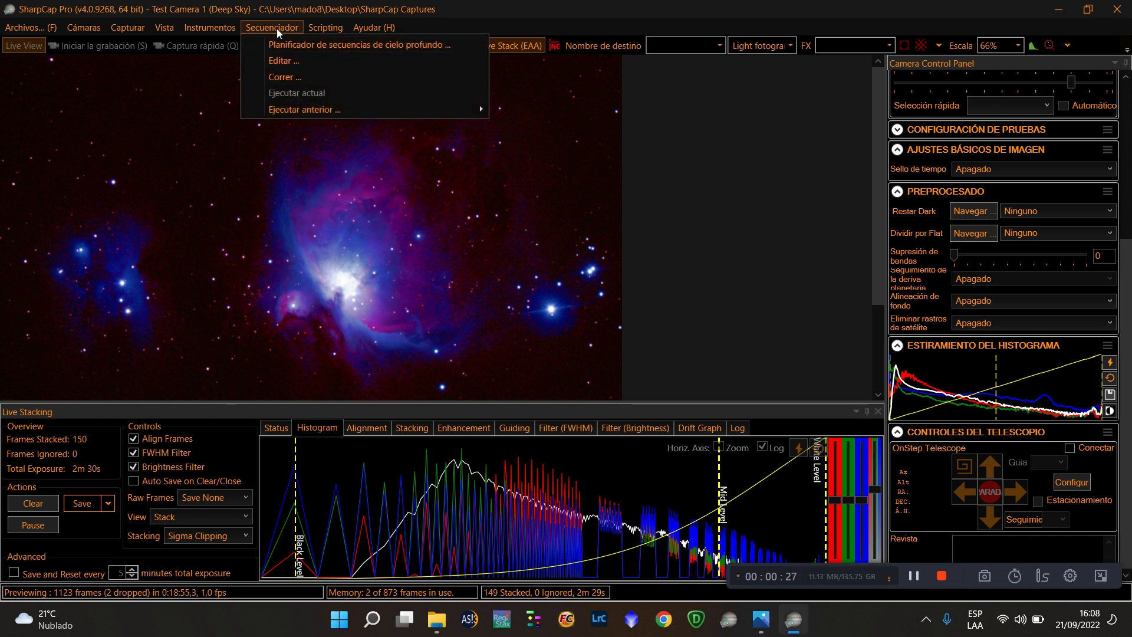
mouse_move(355, 27)
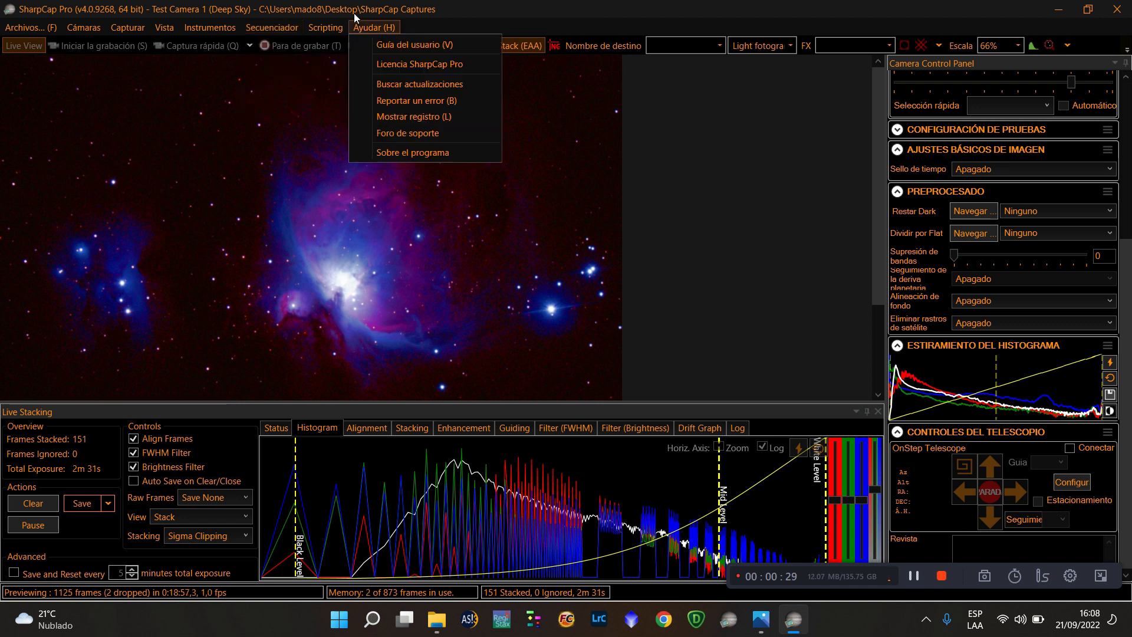
mouse_move(280, 28)
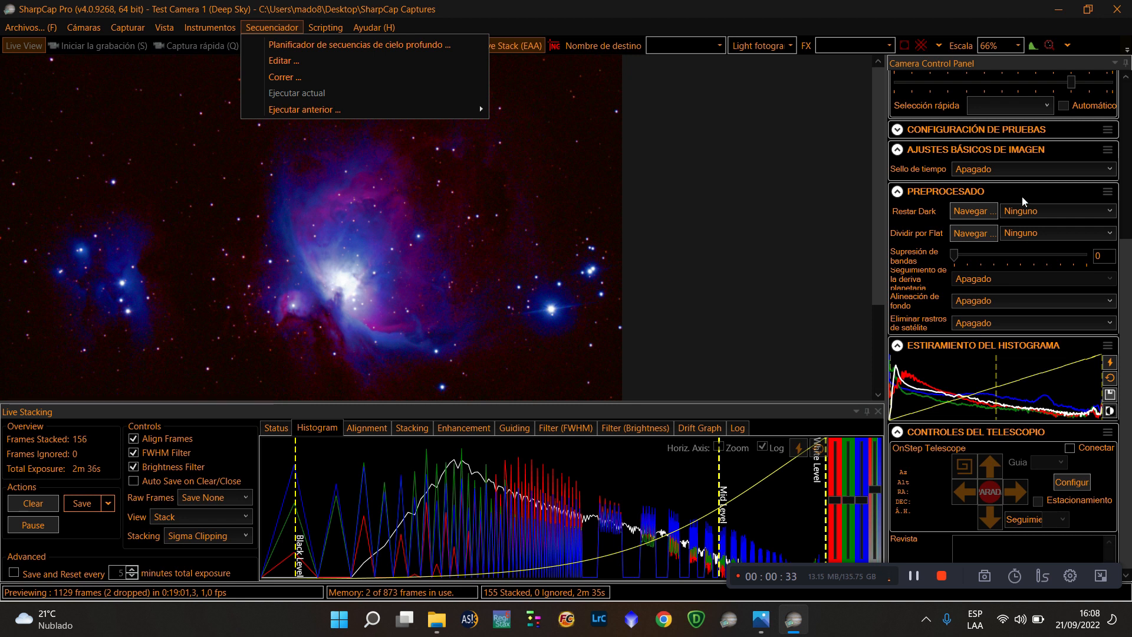
drag(1127, 292, 1127, 136)
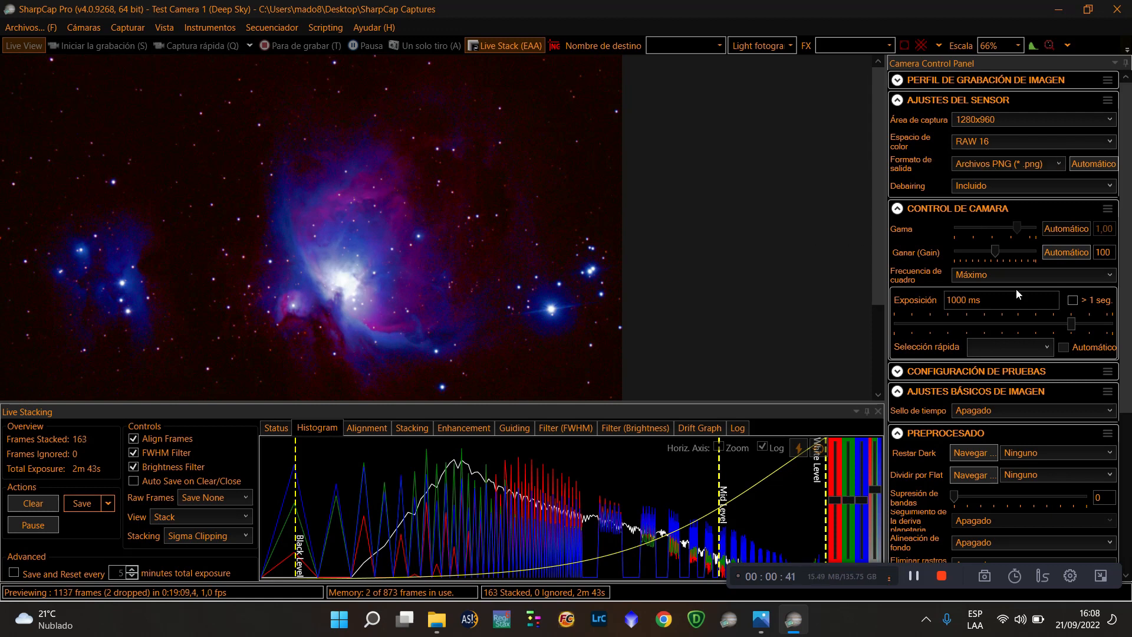
scroll(1017, 290, down, 3)
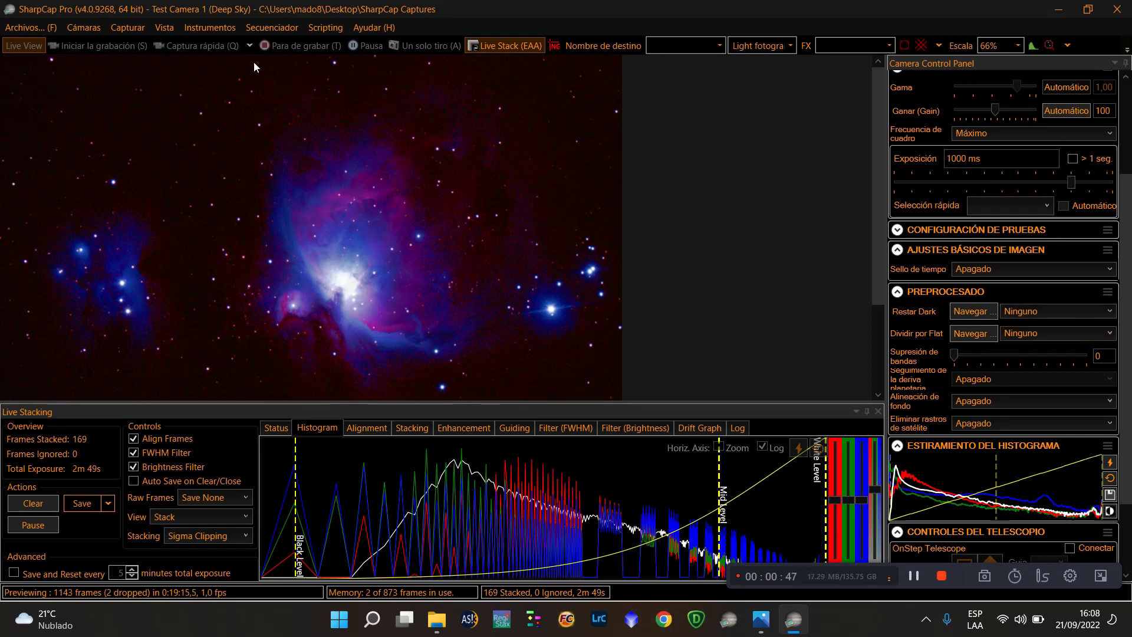
click(270, 30)
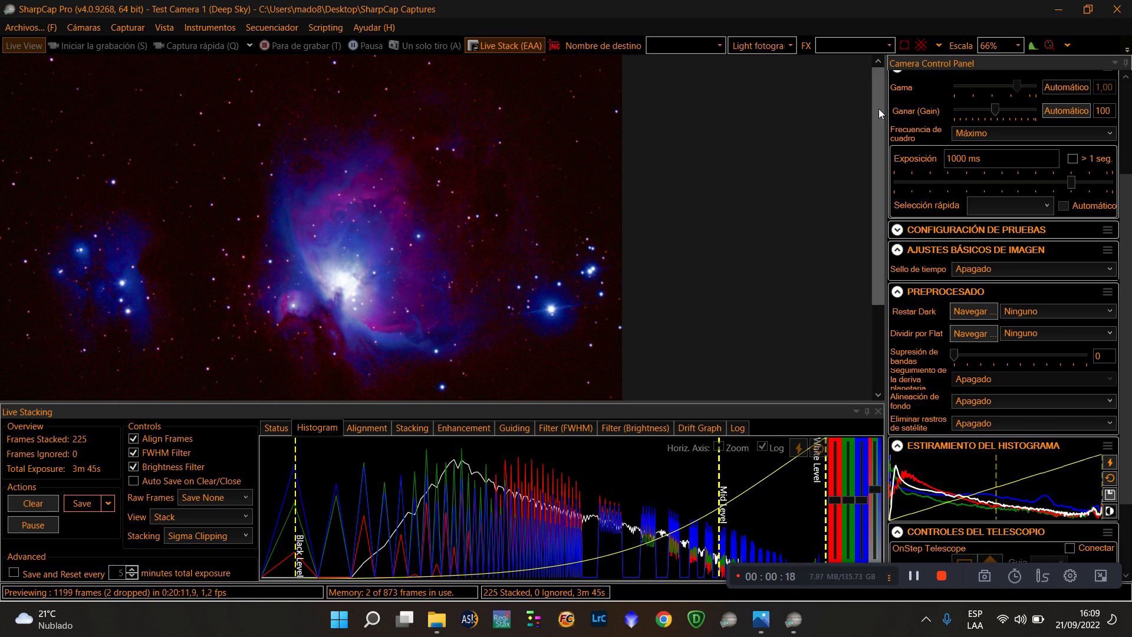
drag(878, 108, 885, 133)
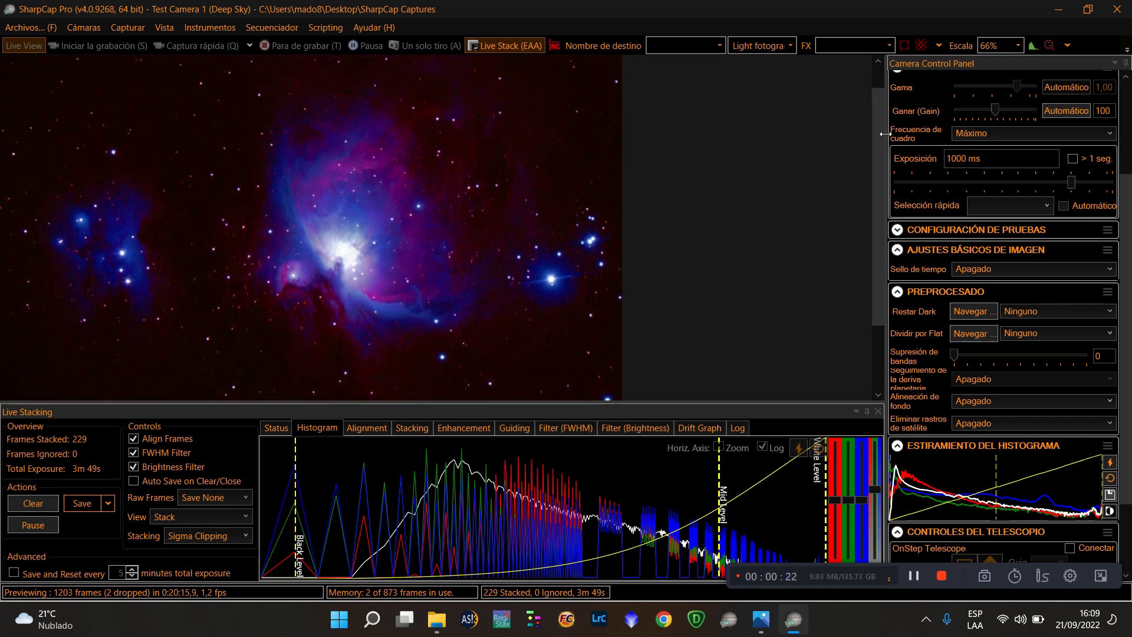